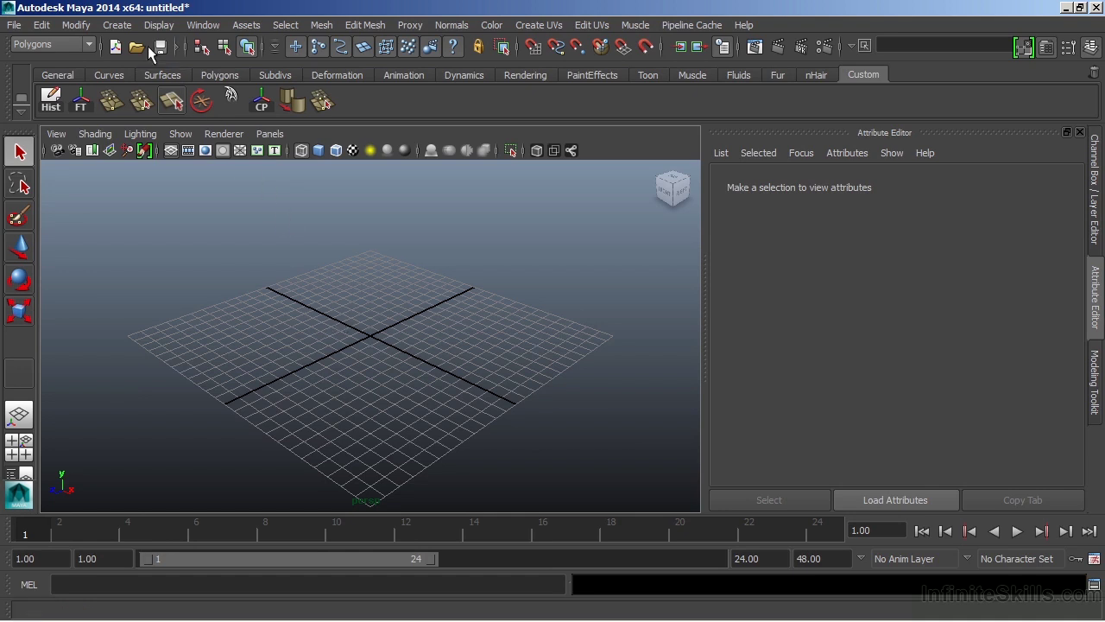
Create a polygon cube, pCube1, at the origin and show its transform channels in the Channel Box
click(118, 25)
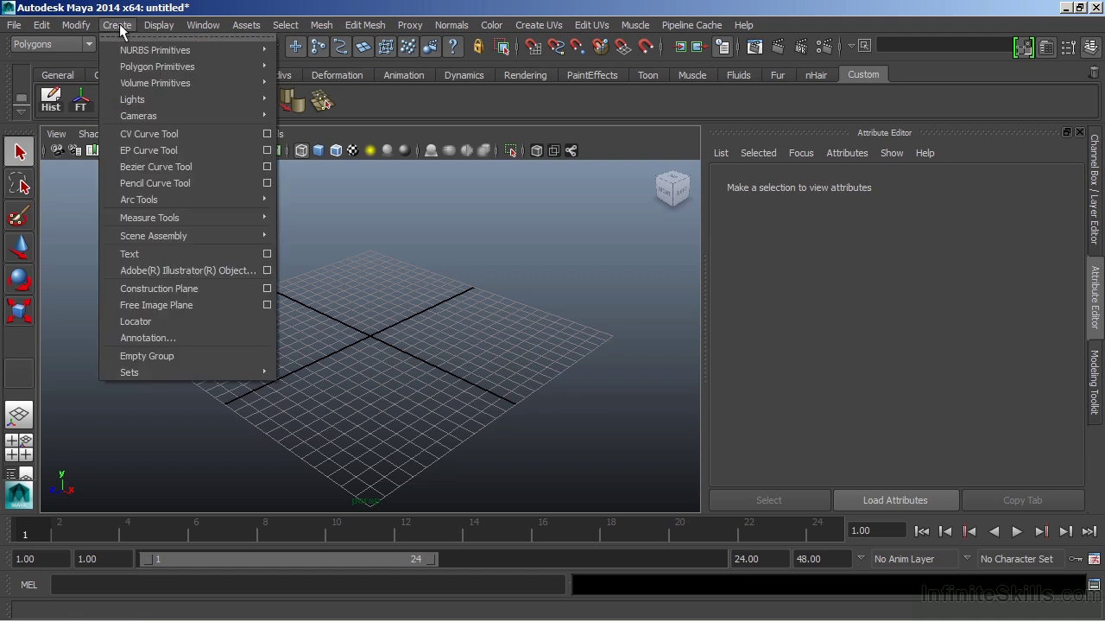
mouse_move(144, 68)
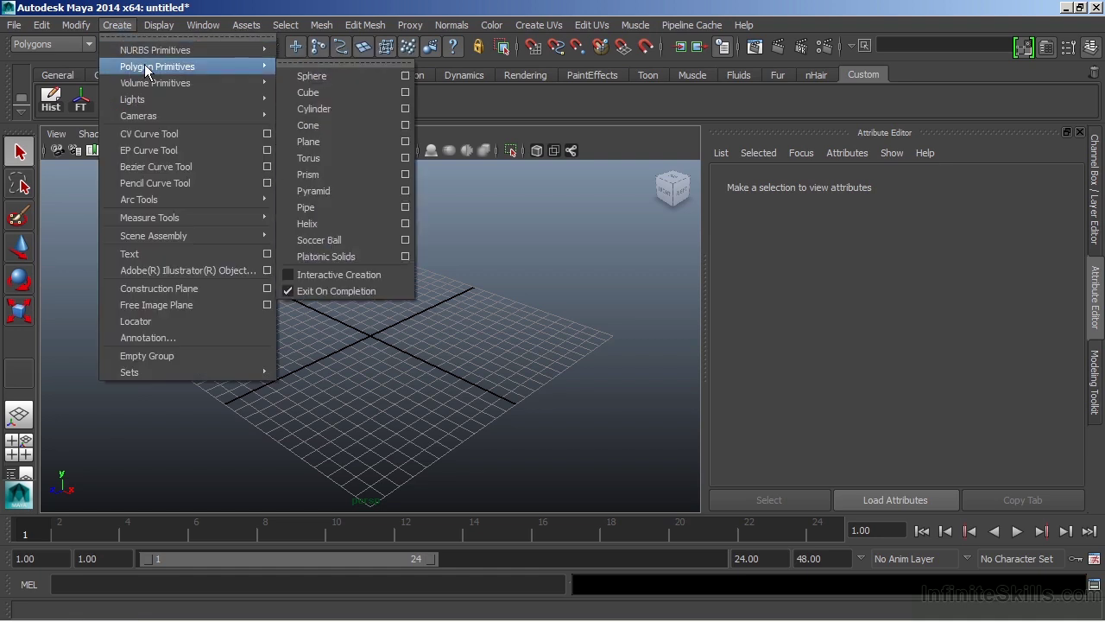
click(305, 94)
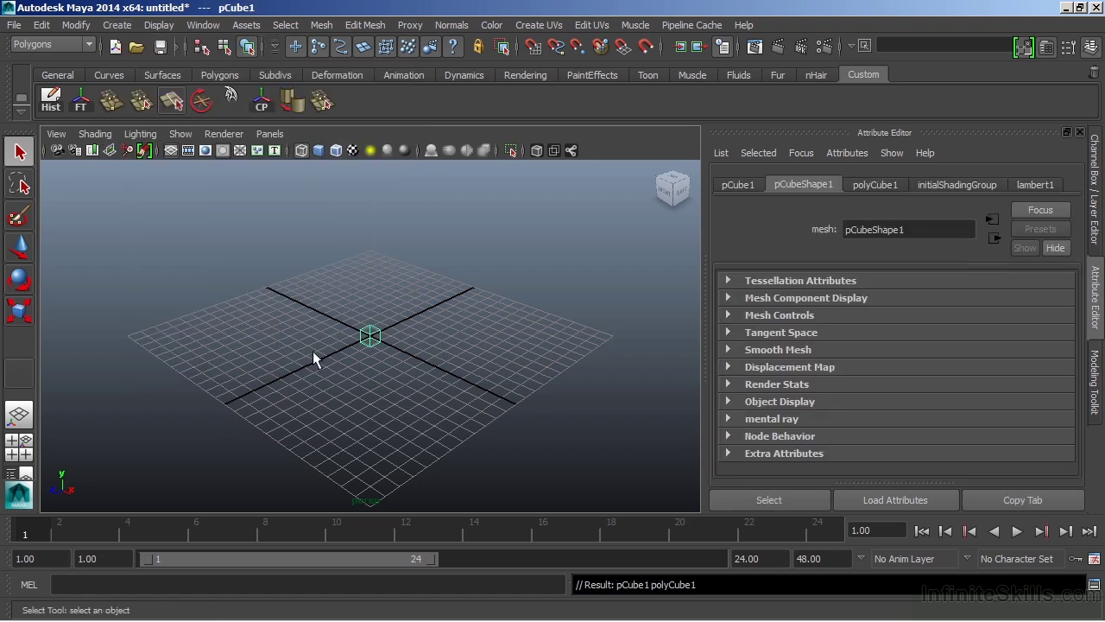
alt+right_drag(312, 350, 760, 348)
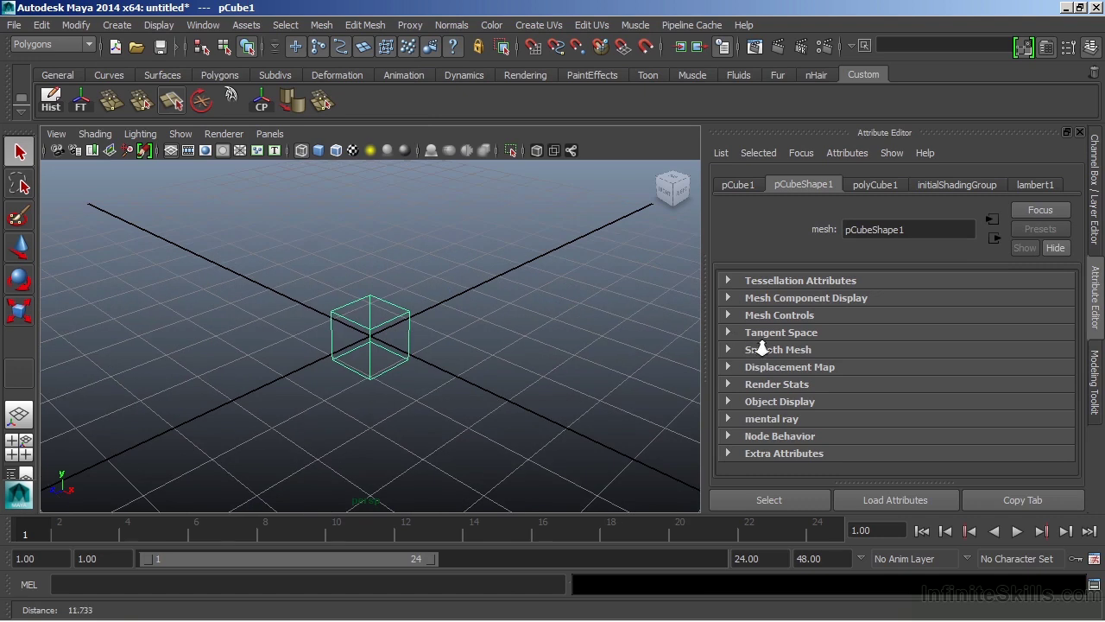
click(1095, 187)
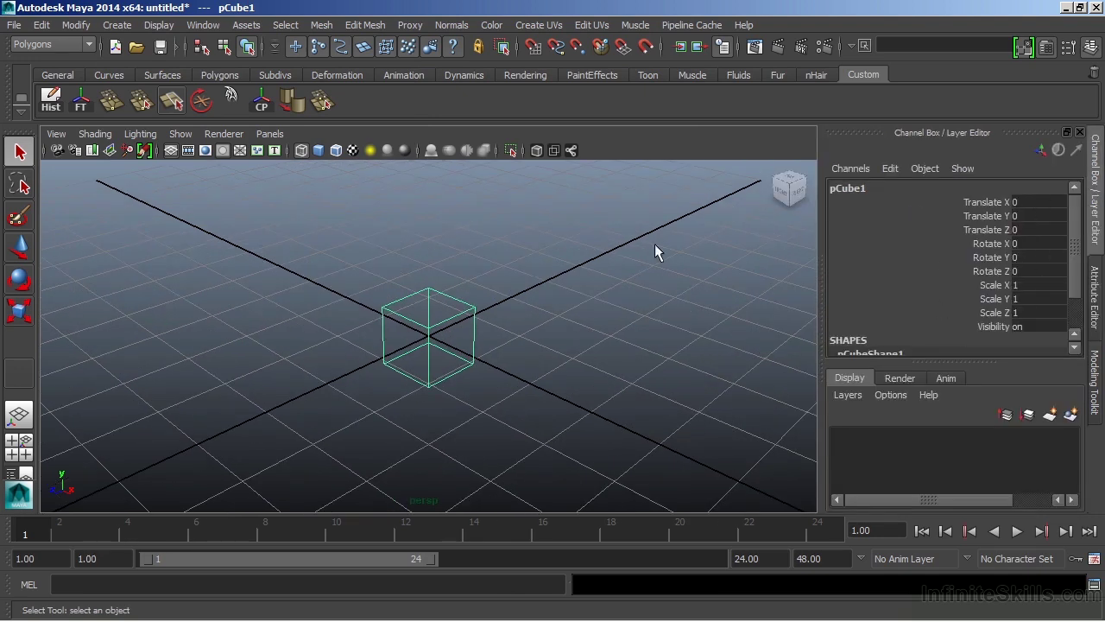
alt+drag(438, 348, 557, 305)
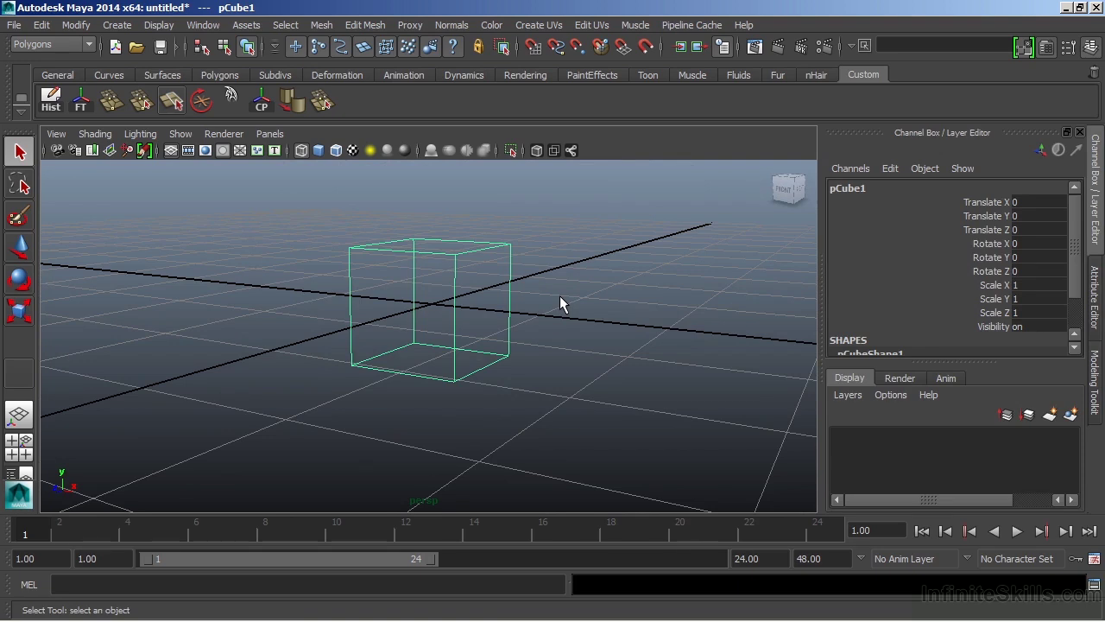
Snap the cube's pivot to the centre of its bottom face
key(w)
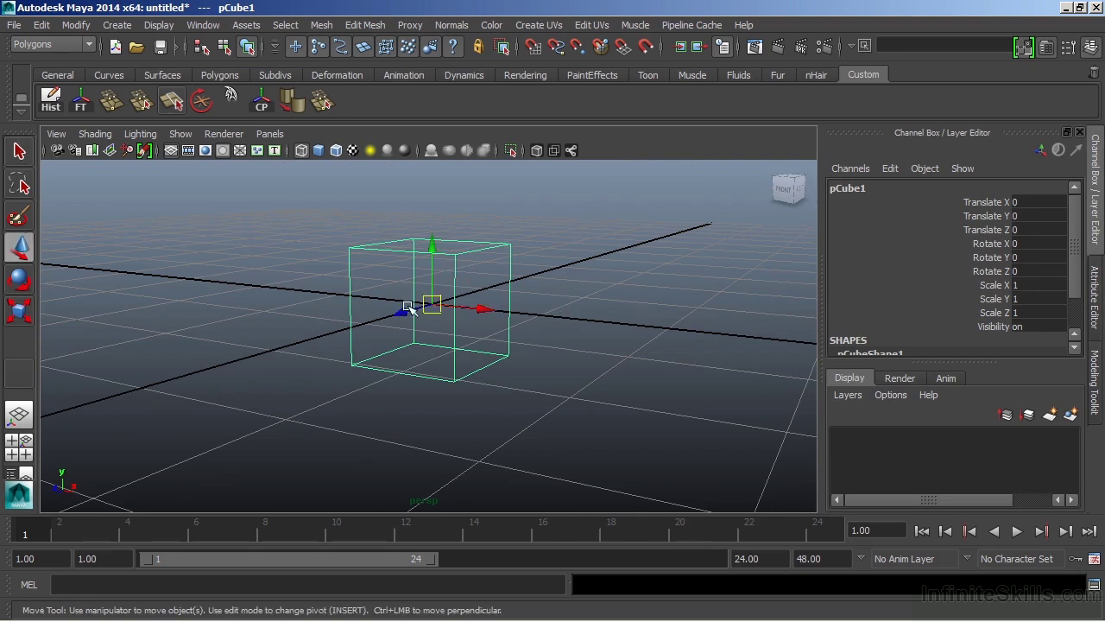
mouse_move(458, 337)
alt+mouse_down()
mouse_move(419, 348)
mouse_move(407, 337)
mouse_move(445, 332)
alt+mouse_up()
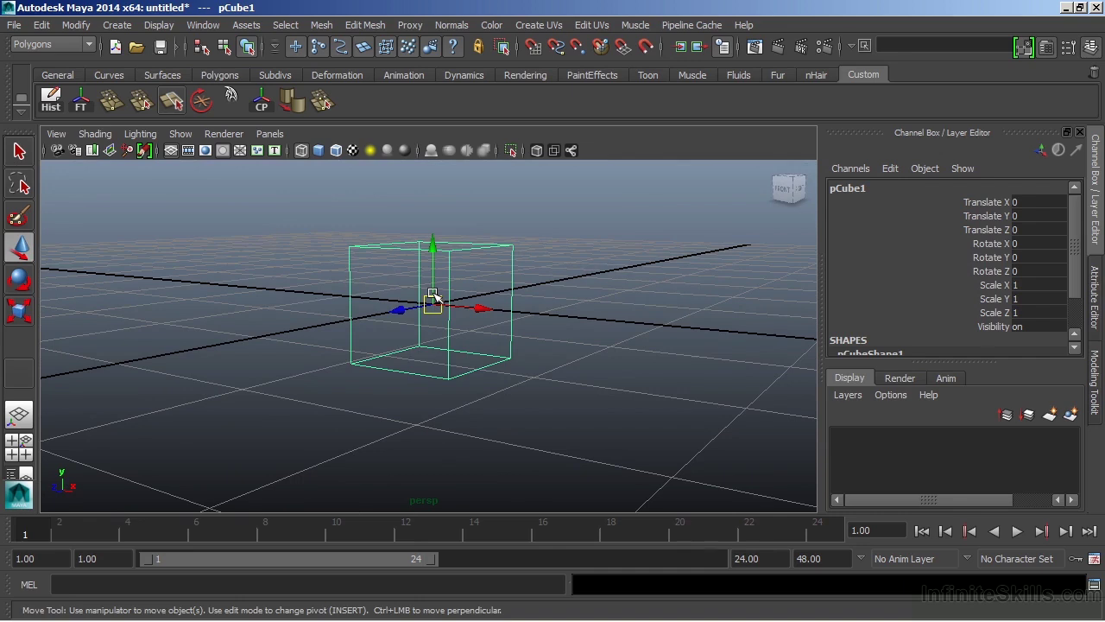
key(Insert)
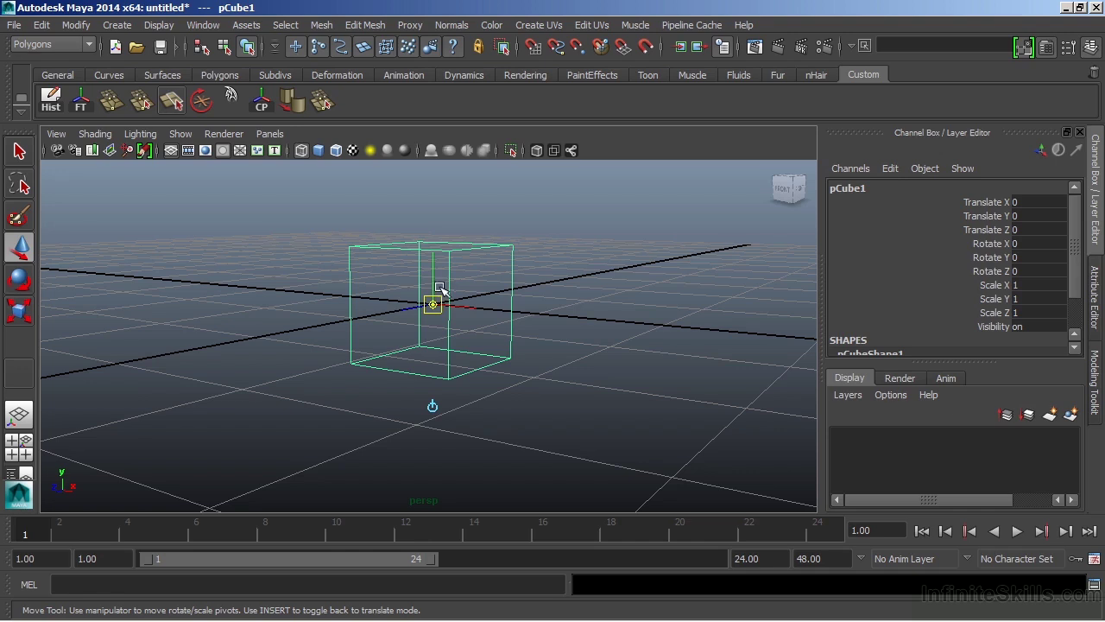
click(577, 48)
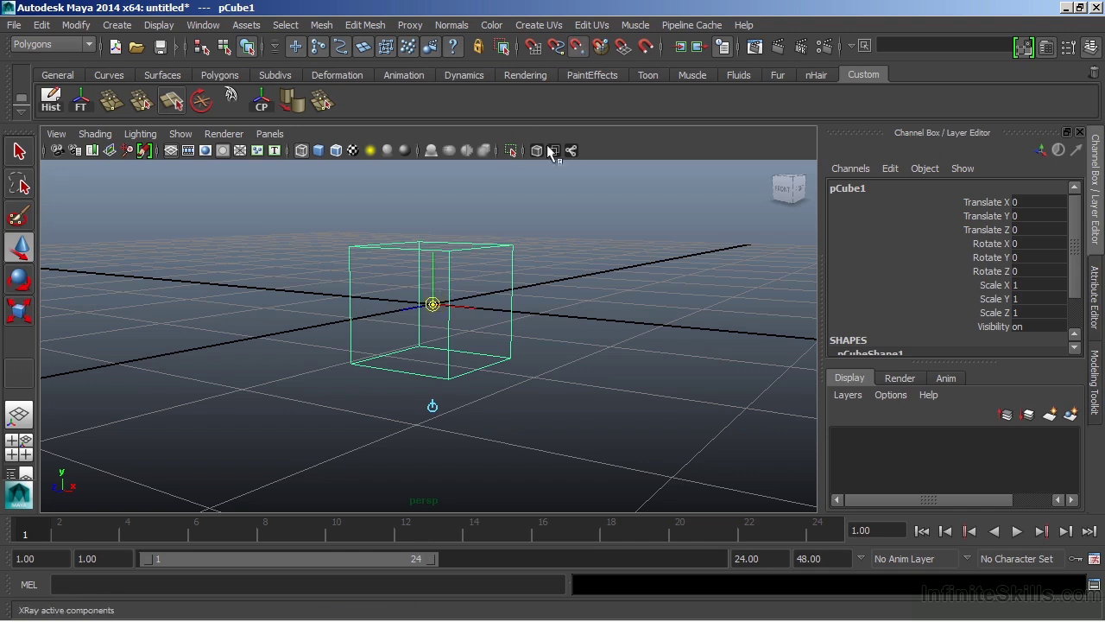
click(433, 270)
drag(432, 270, 444, 382)
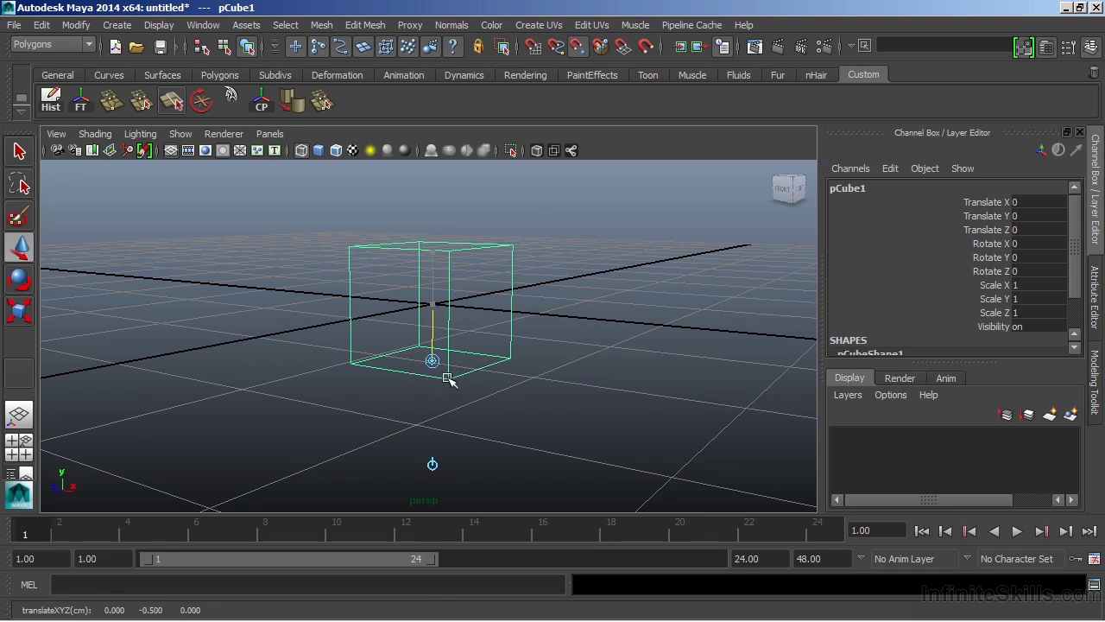
key(Insert)
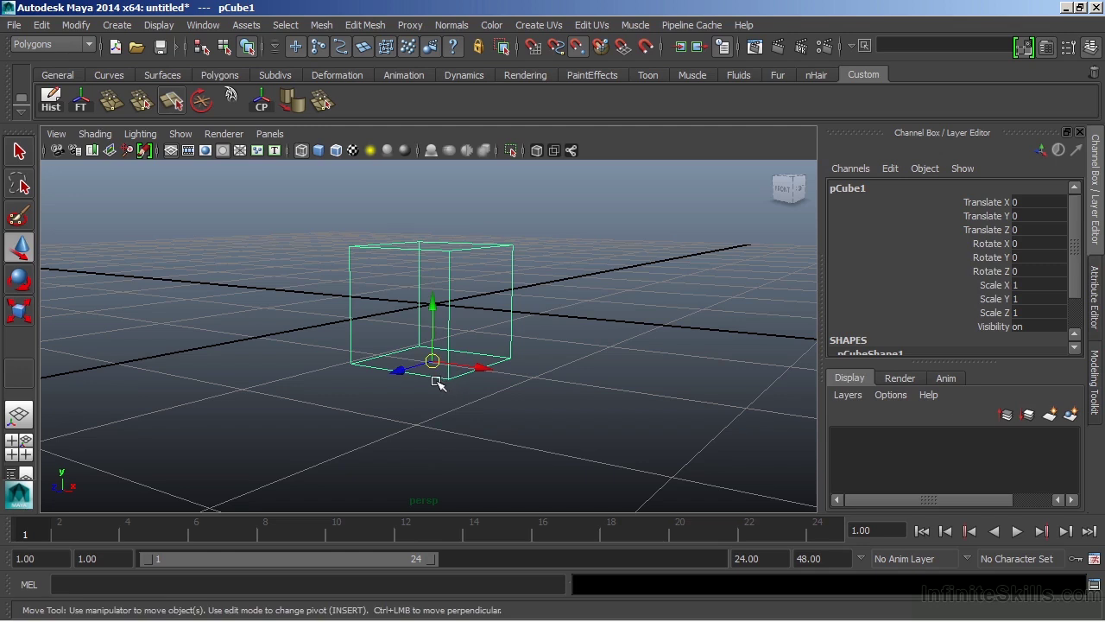
Turn point snapping off and raise the cube to Translate Y 0.5 so it rests on the grid
click(577, 47)
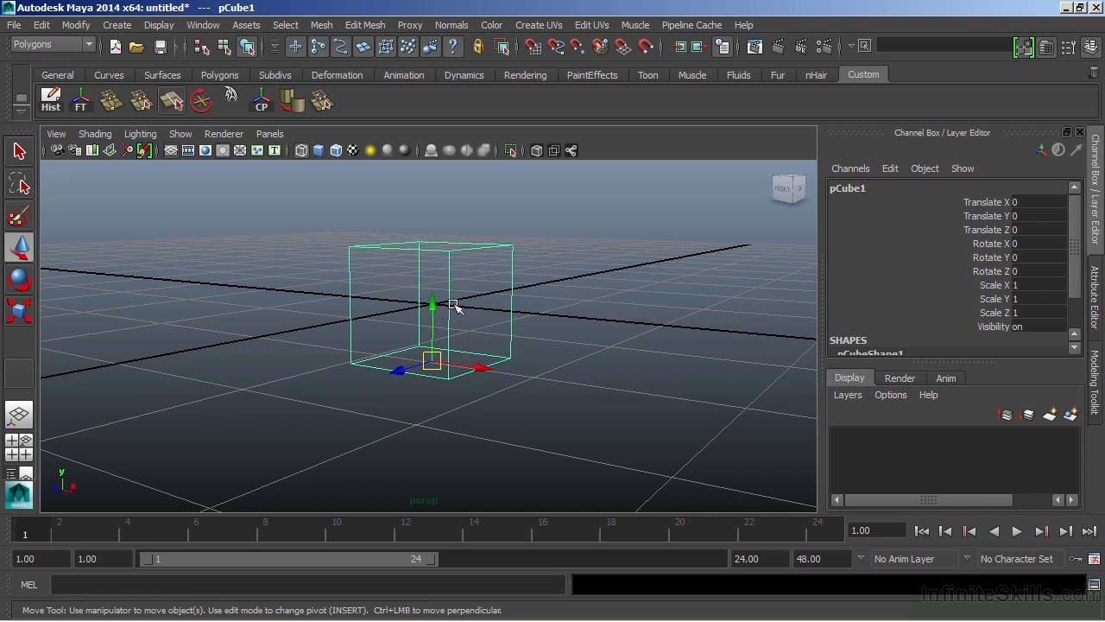
drag(434, 304, 434, 279)
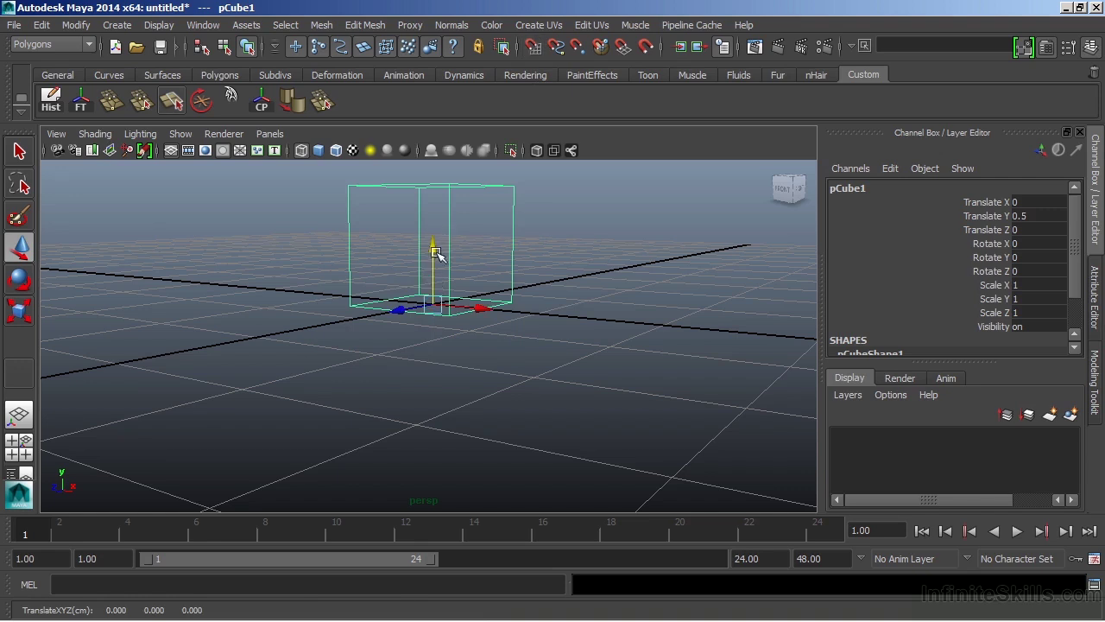
alt+right_drag(659, 308, 480, 416)
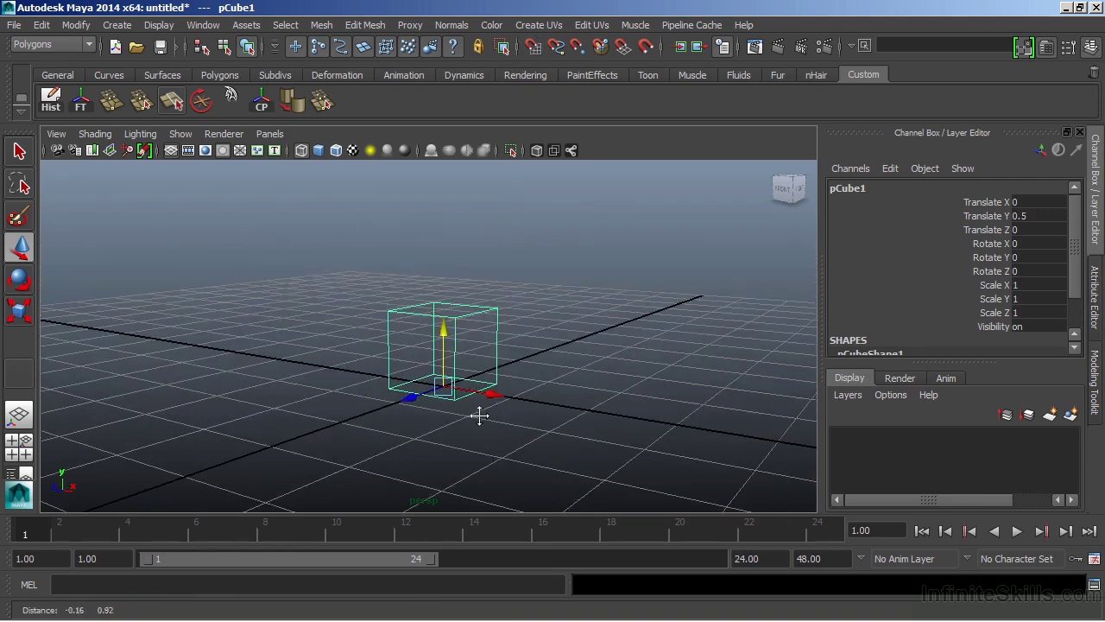
alt+drag(479, 416, 436, 393)
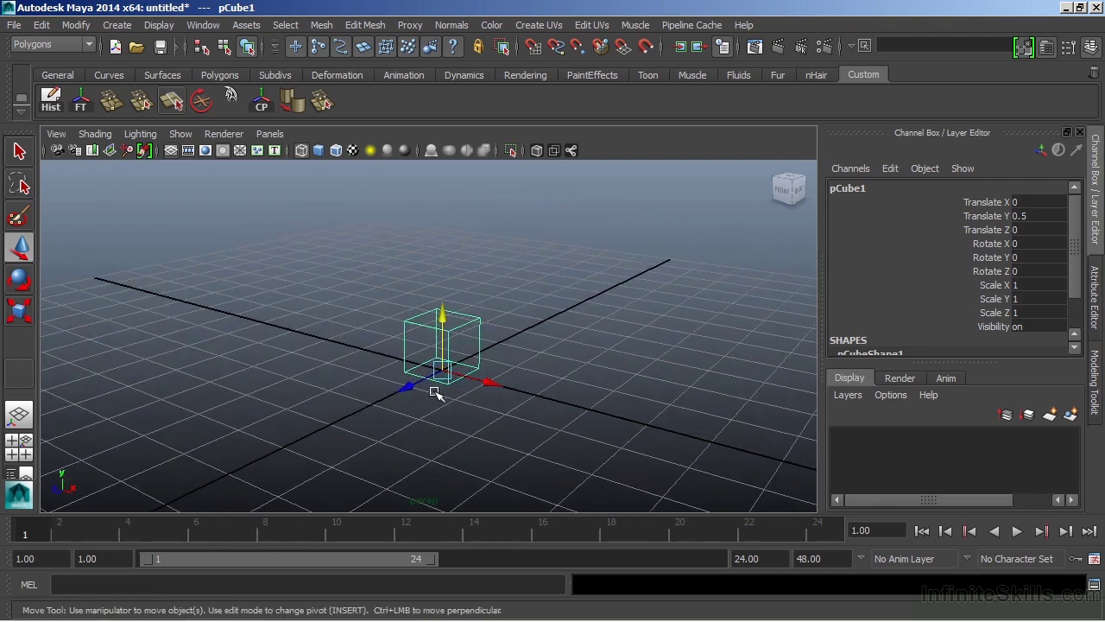
Scale the cube to X 5, Y 10, Z 5 in the Channel Box
alt+right_drag(539, 300, 429, 339)
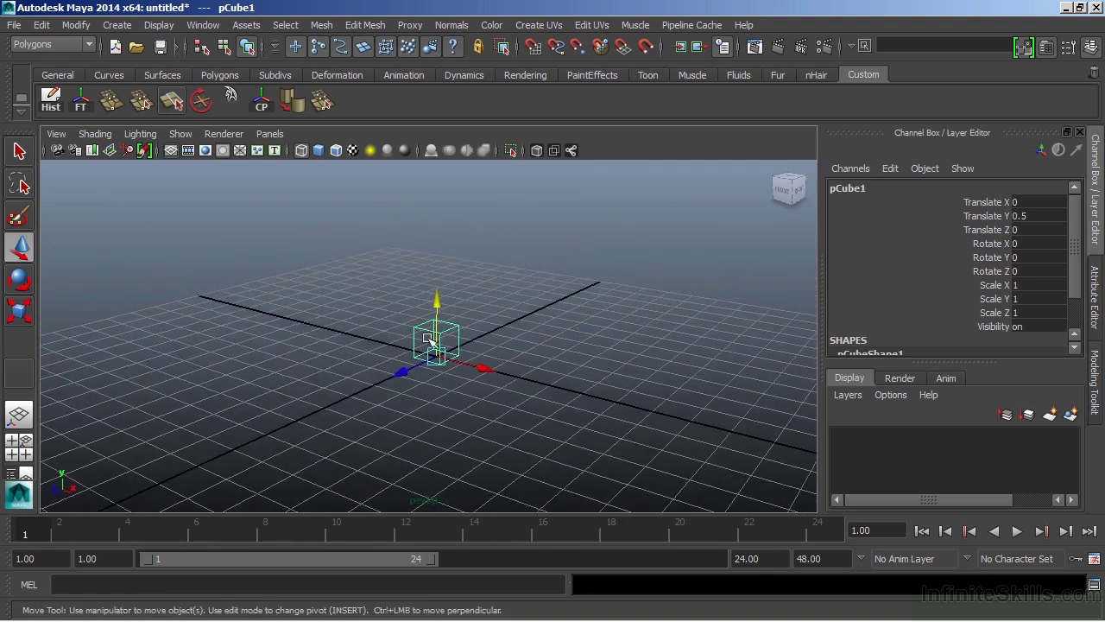
alt+middle_drag(429, 338, 458, 292)
alt+drag(528, 345, 420, 320)
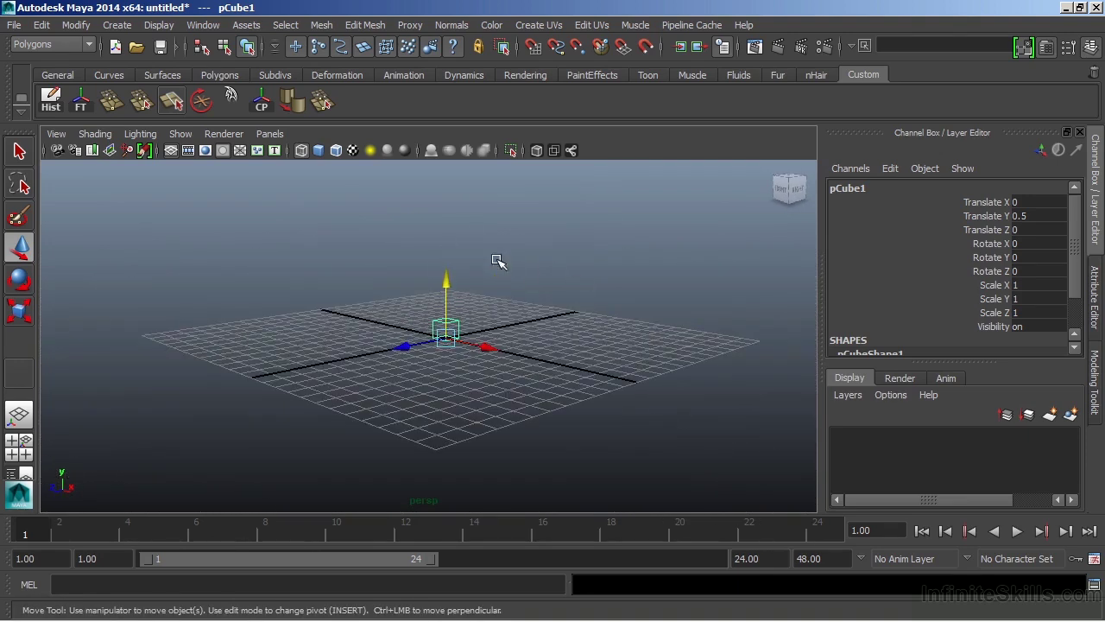
alt+drag(474, 257, 463, 259)
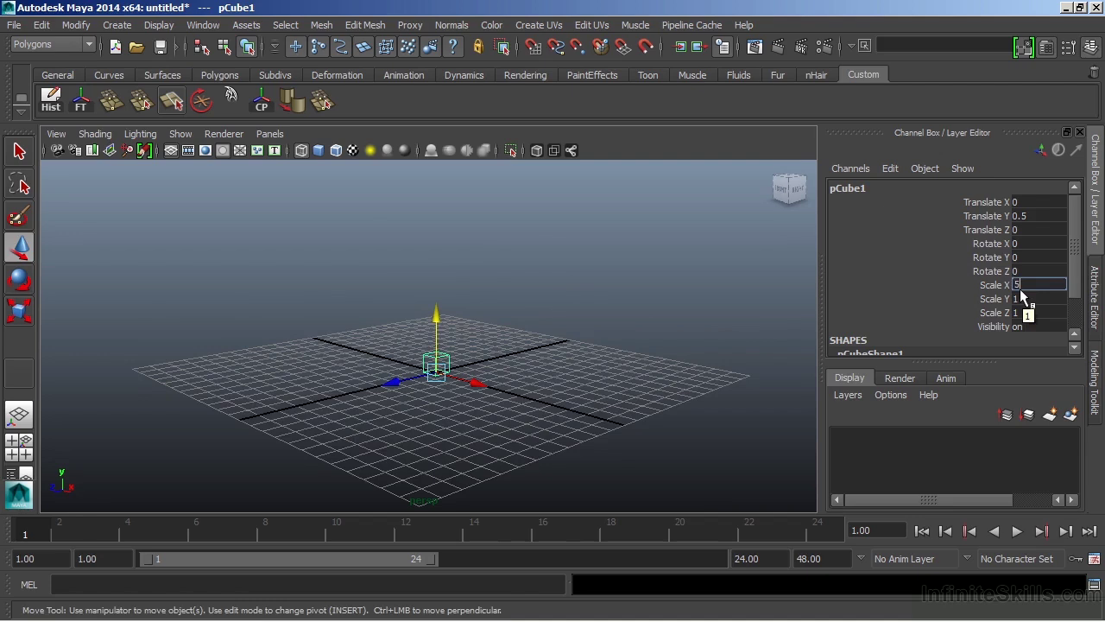
text(5)
key(Tab)
text(10)
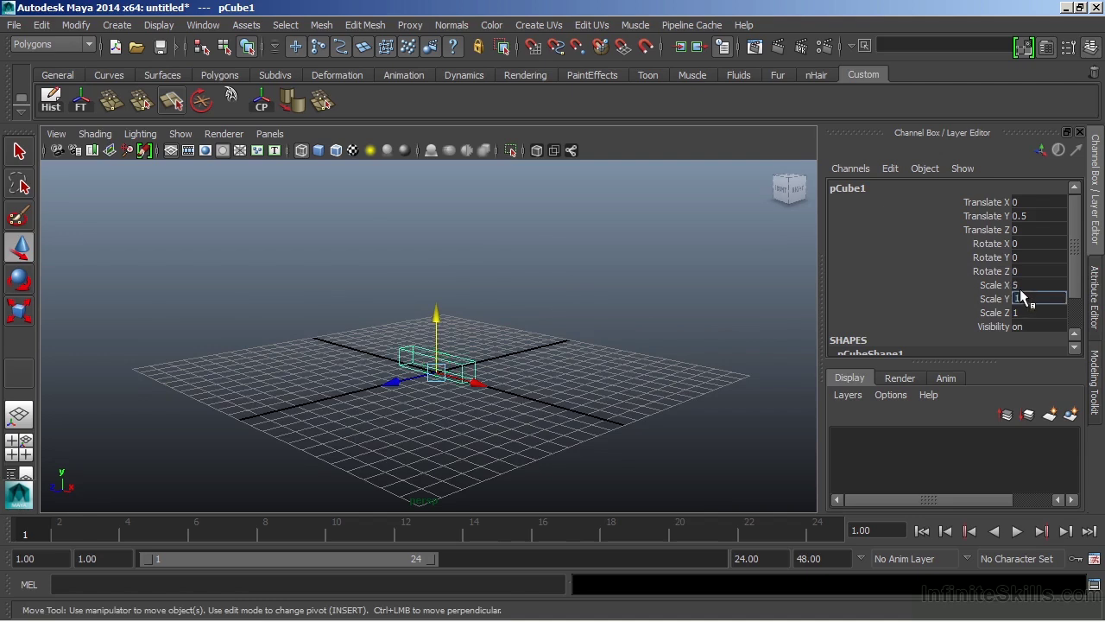
key(Tab)
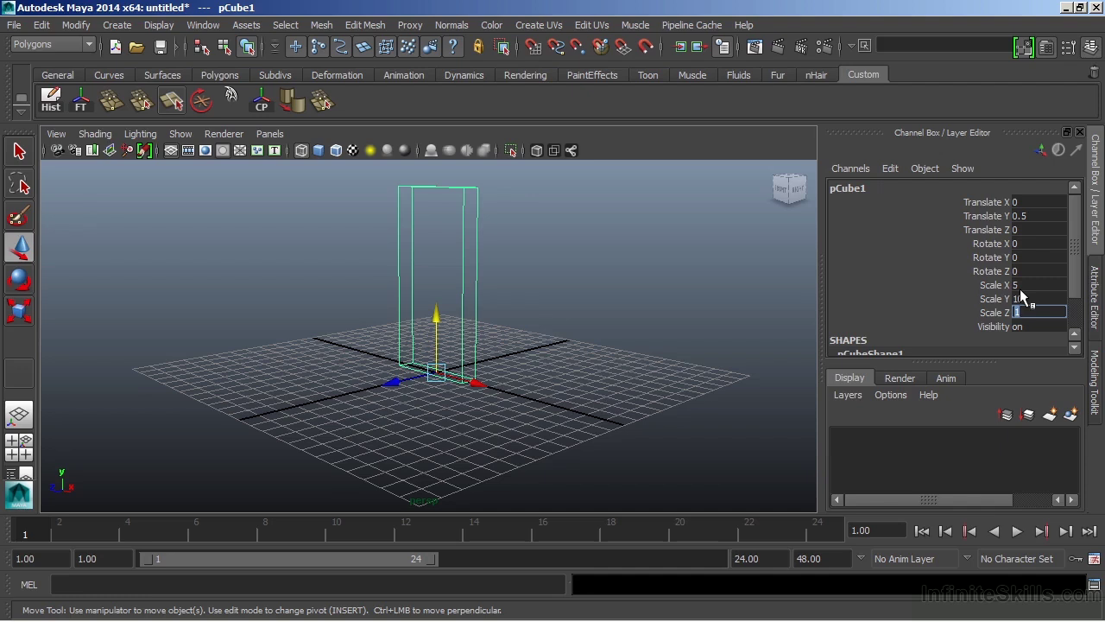
text(5)
key(Return)
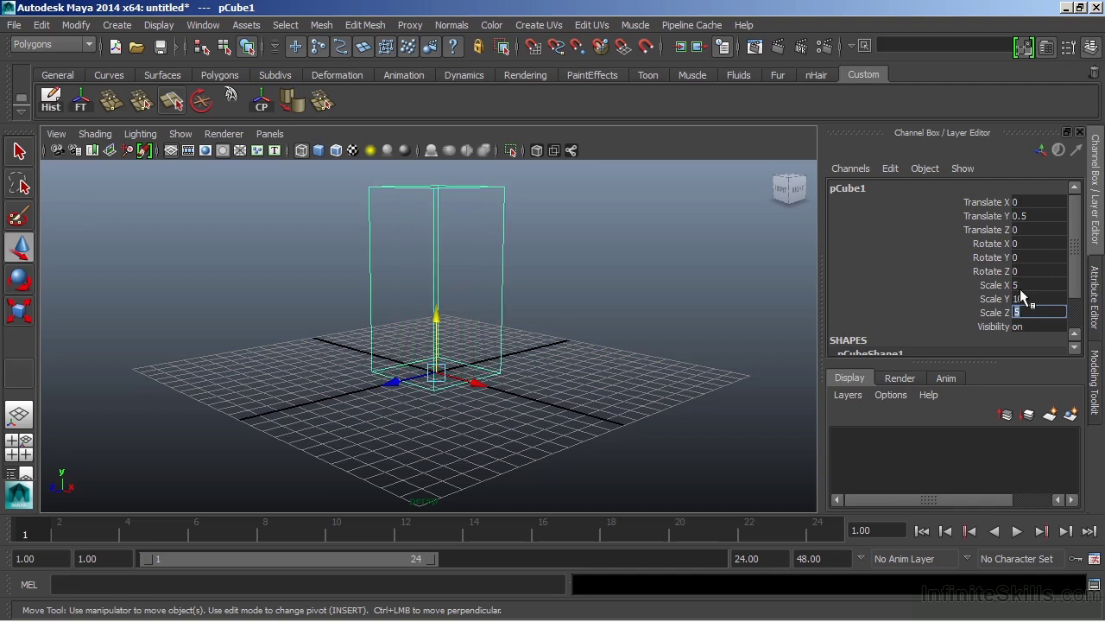
Switch the tall block to smooth shaded display
mouse_move(436, 321)
alt+mouse_down()
mouse_move(366, 332)
mouse_move(388, 321)
alt+mouse_up()
key(5)
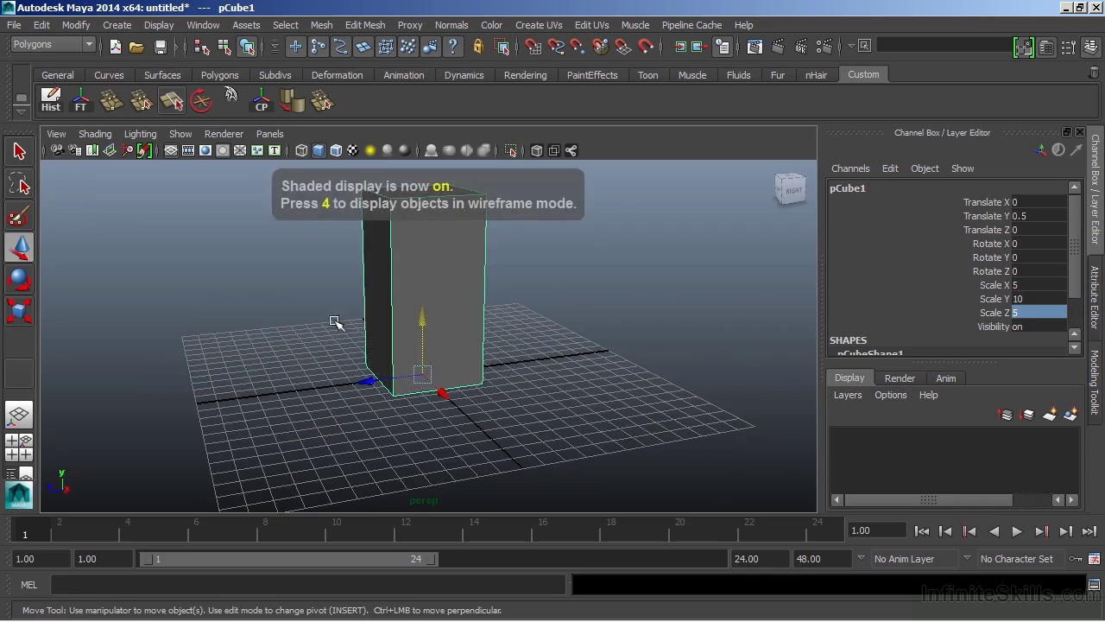
alt+right_drag(335, 321, 585, 363)
mouse_move(584, 362)
alt+mouse_down()
mouse_move(610, 340)
mouse_move(646, 334)
mouse_move(602, 335)
mouse_move(609, 348)
mouse_move(582, 362)
alt+mouse_up()
alt+right_drag(582, 363, 607, 352)
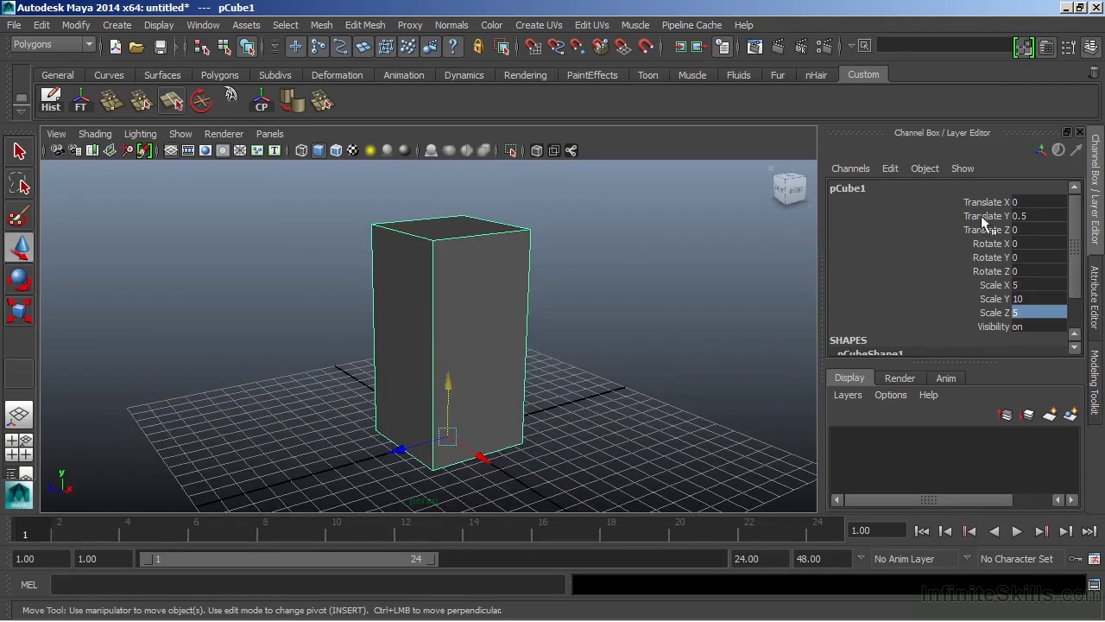
Set polyCube1's Subdivisions Width 5, Height 10 and Depth 5
scroll(1061, 271, down, 2)
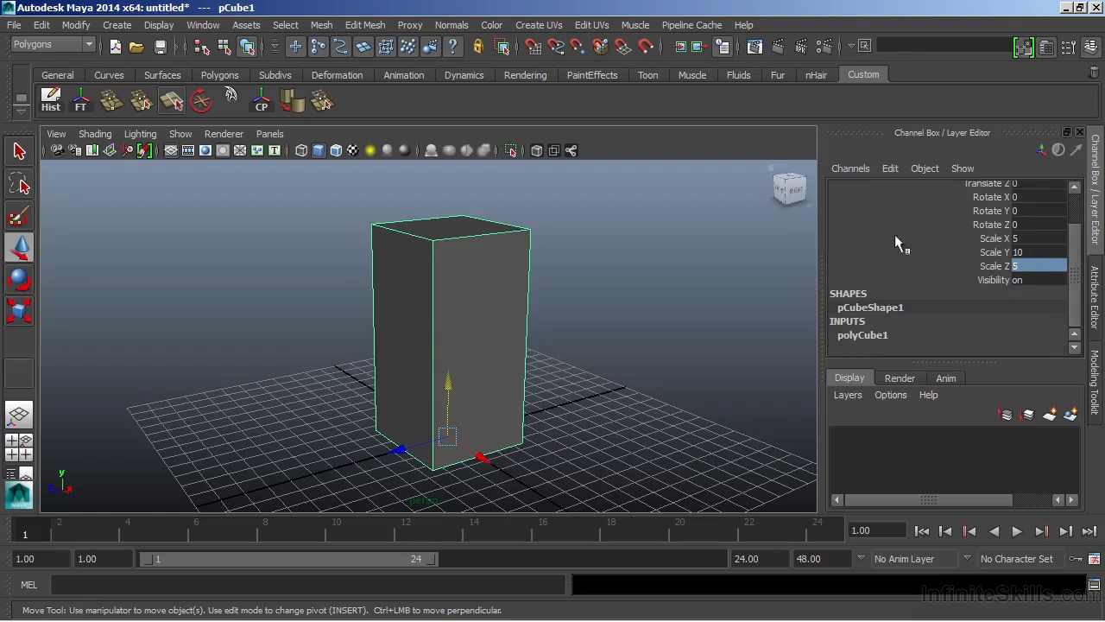
click(870, 339)
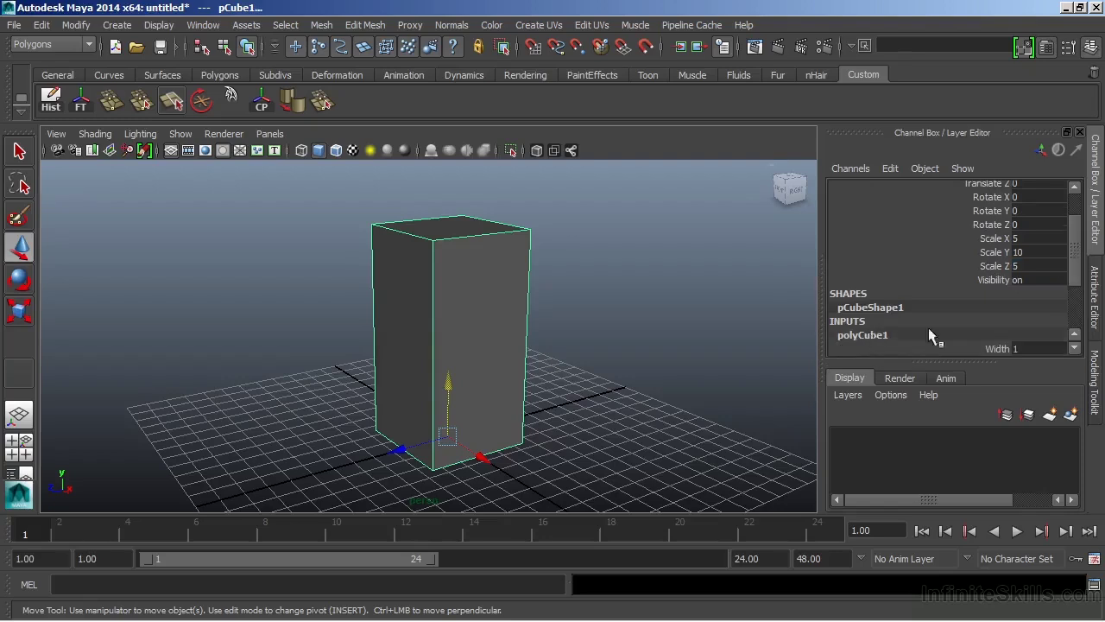
drag(1075, 259, 1074, 296)
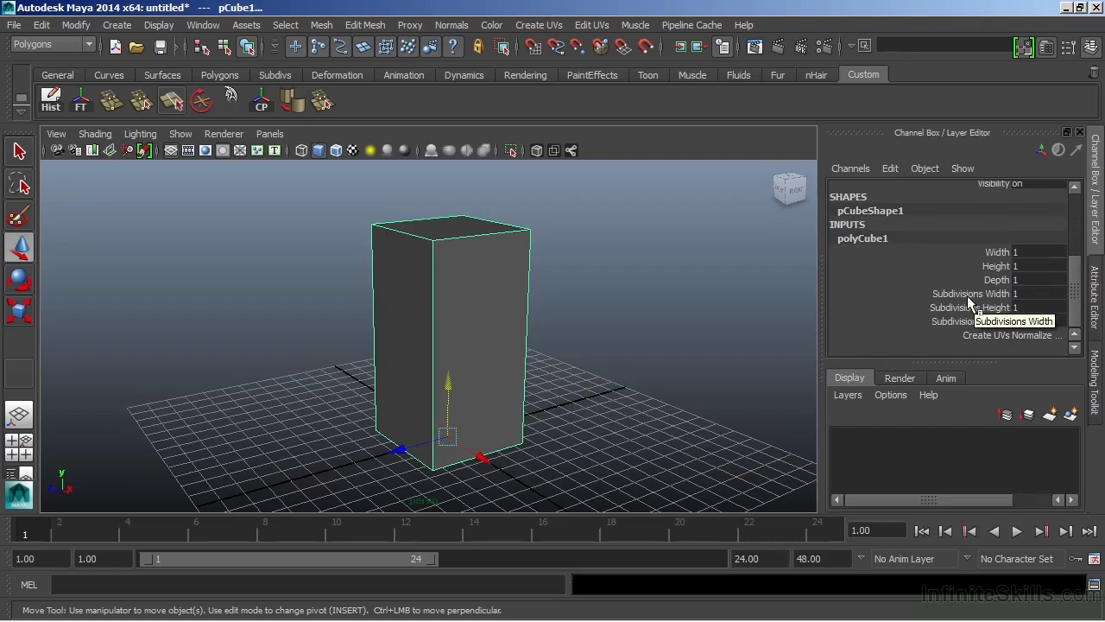
click(1022, 294)
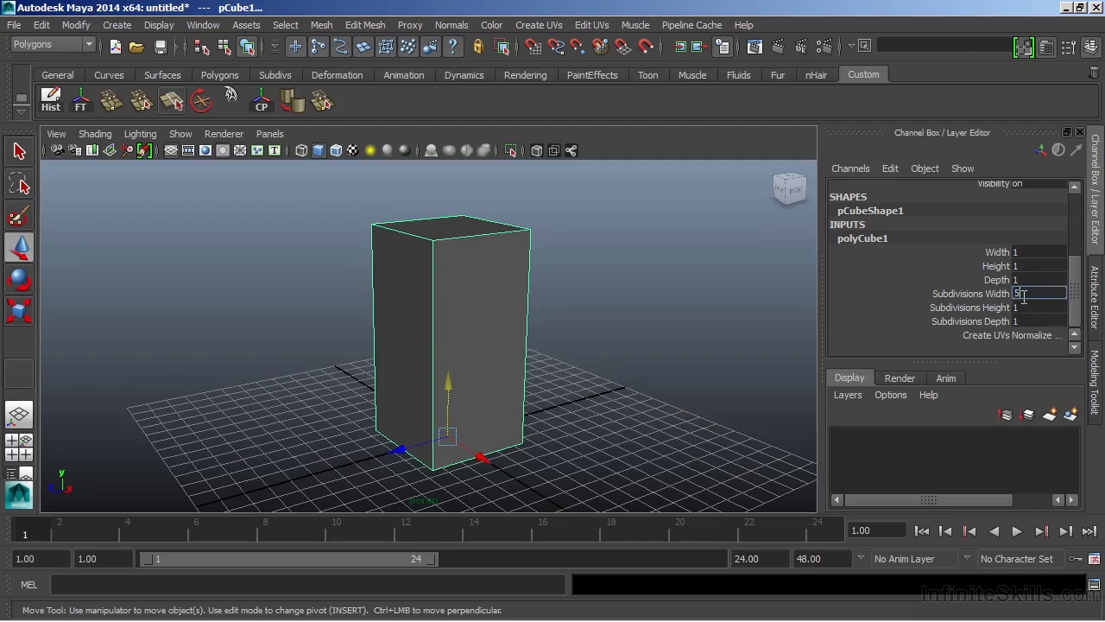
text(5)
key(Tab)
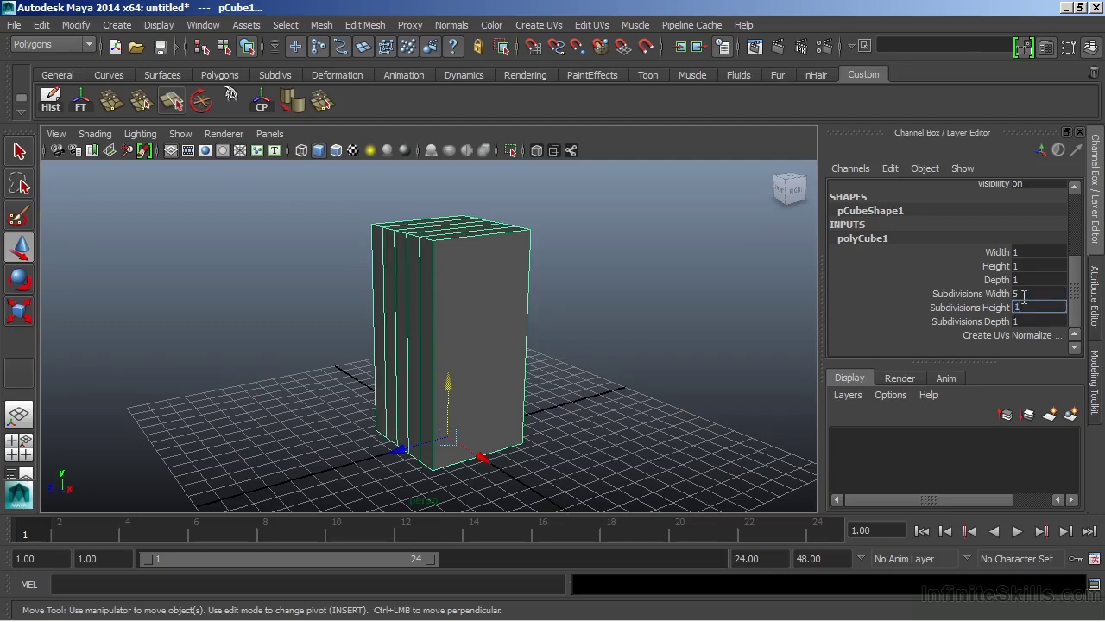
text(10)
key(Tab)
text(5)
key(Return)
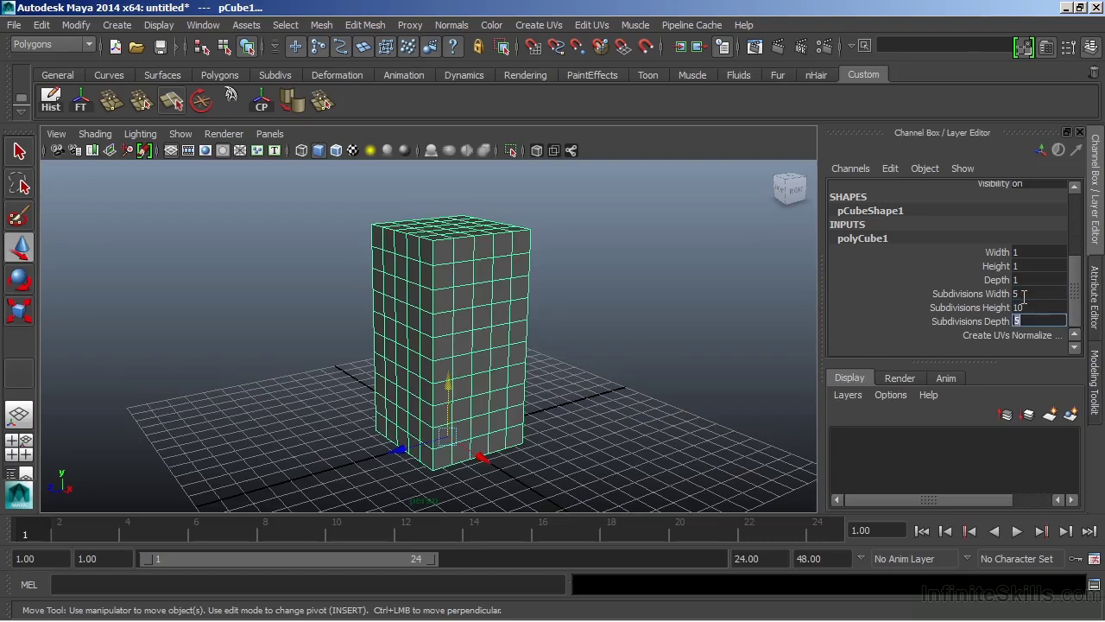
alt+drag(485, 303, 504, 287)
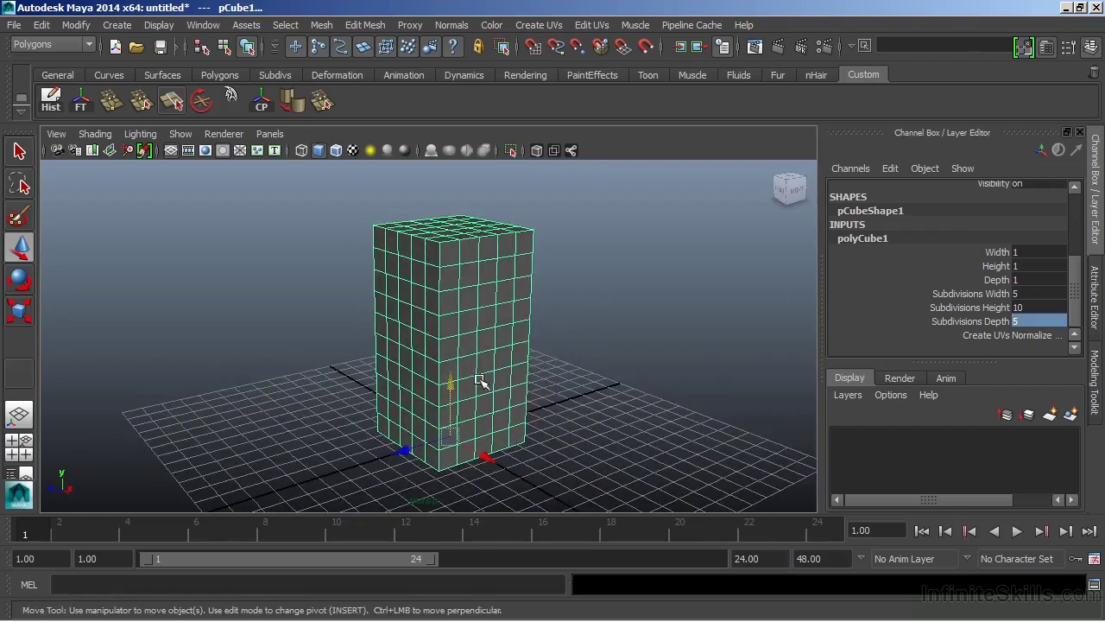
Select the two lowest horizontal edge loops and remove them with Edit Mesh > Delete Edge/Vertex
alt+right_drag(481, 381, 617, 301)
alt+middle_drag(616, 301, 633, 322)
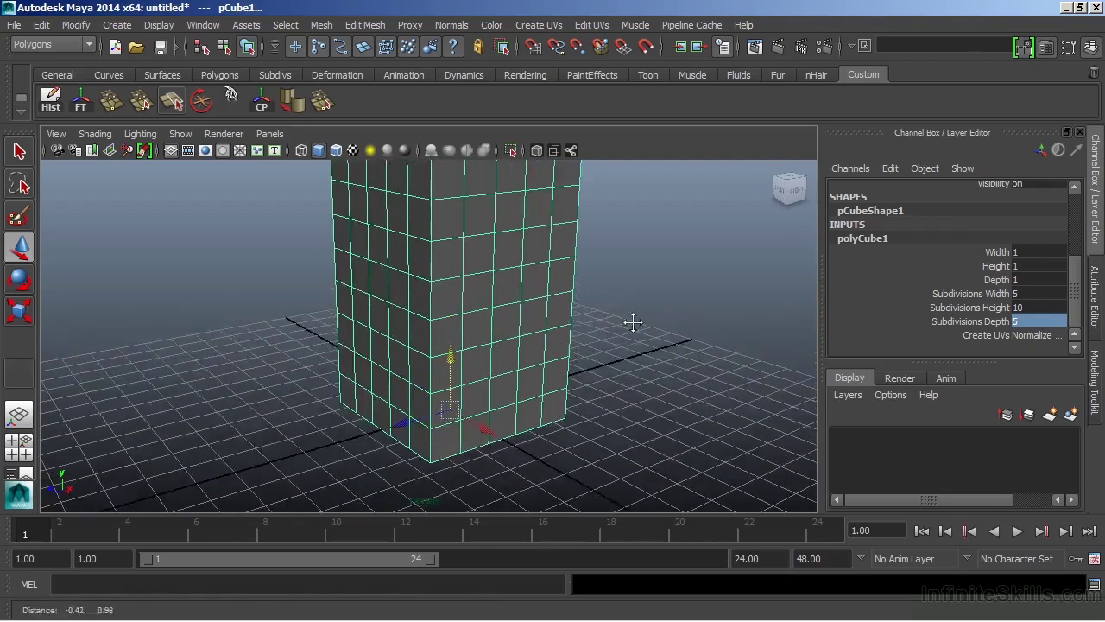
alt+drag(632, 322, 604, 317)
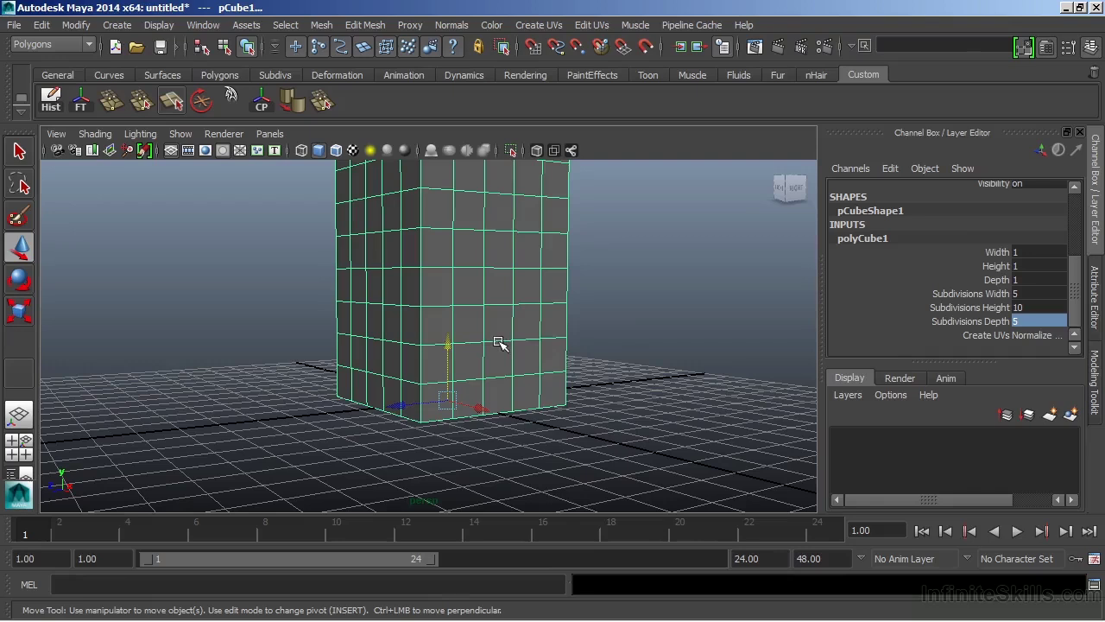
right_drag(446, 228, 454, 185)
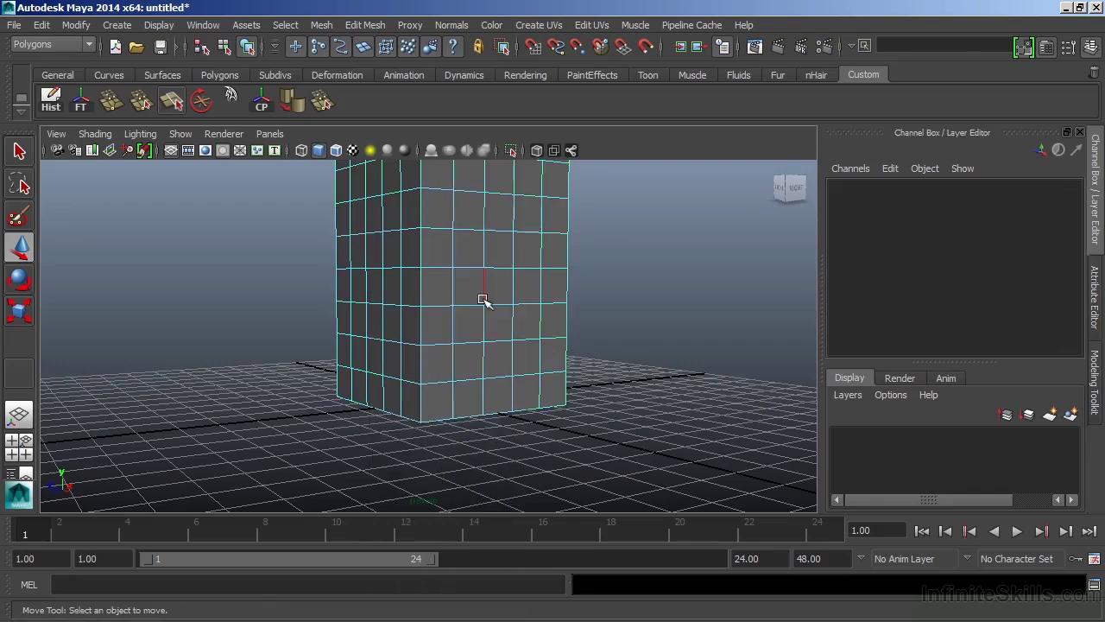
double_click(496, 339)
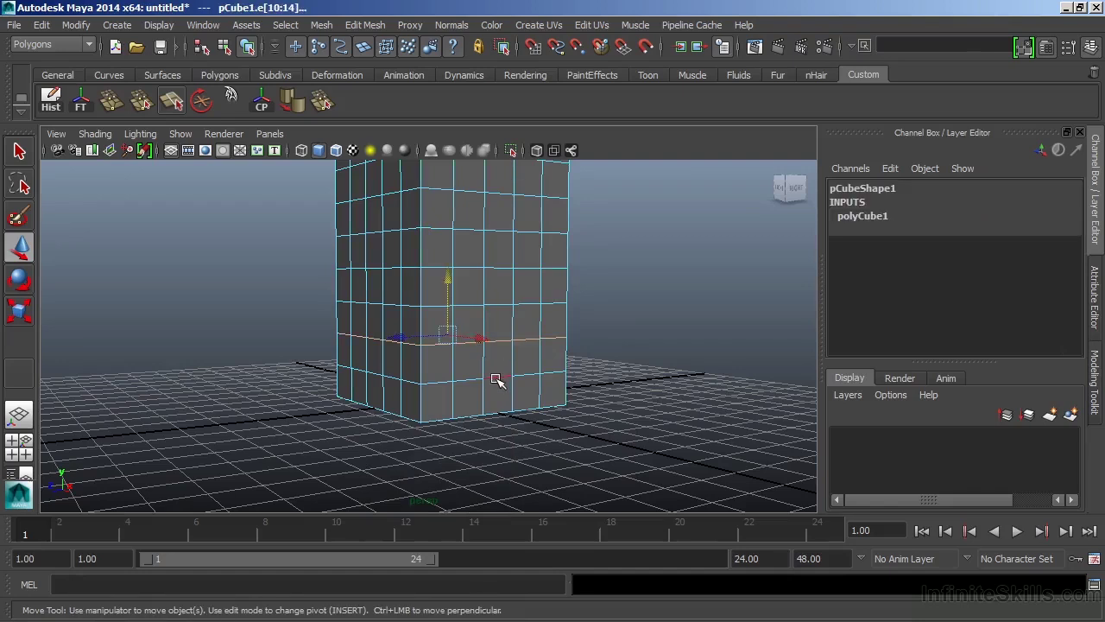
shift+double_click(495, 380)
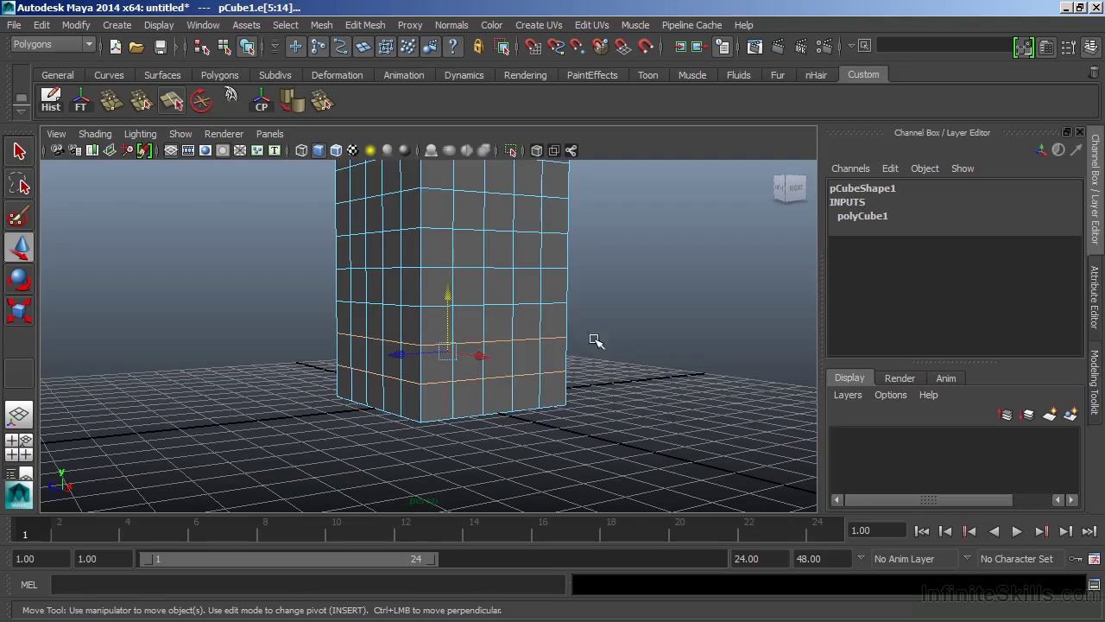
alt+drag(593, 340, 489, 387)
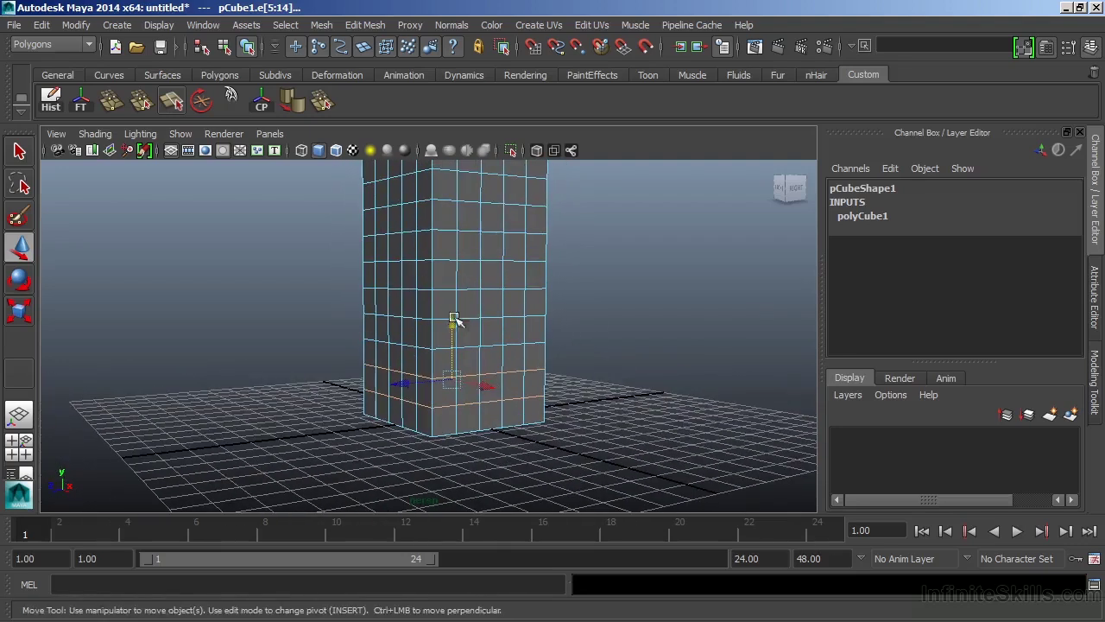
click(366, 25)
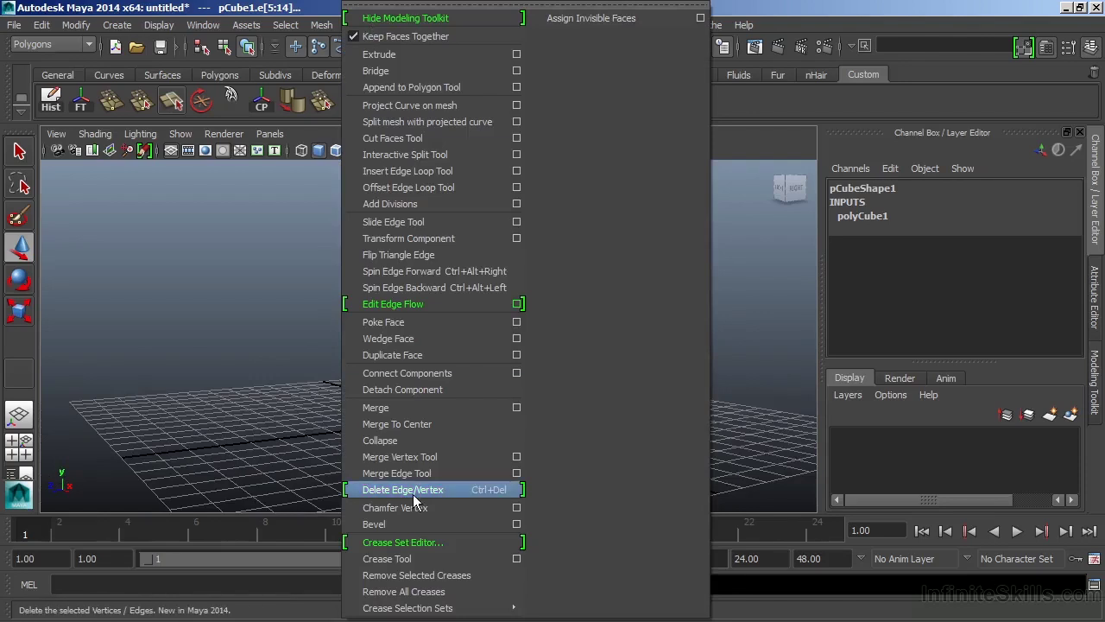
click(414, 490)
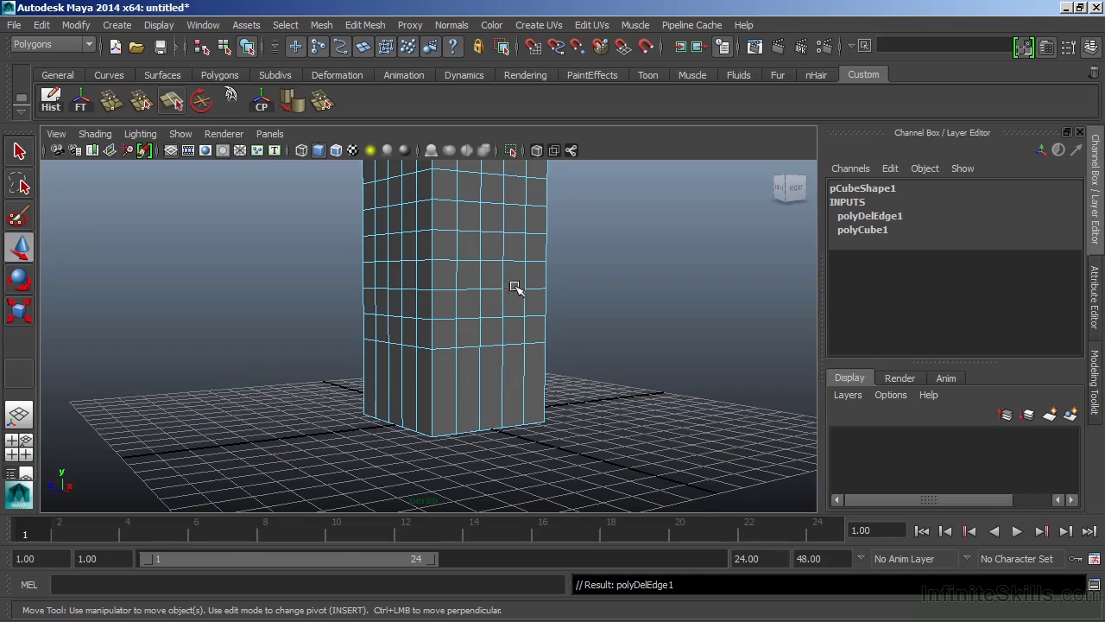
key(f)
alt+drag(658, 345, 605, 309)
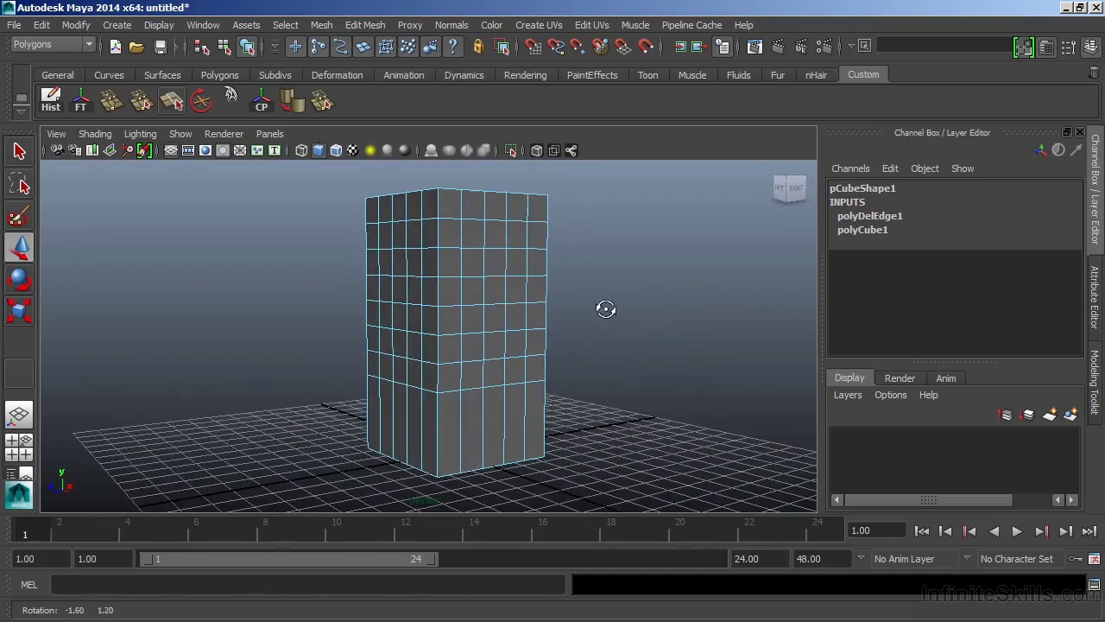
Show the Polygons shelf and maximize the side view with the whole tower in frame
click(219, 76)
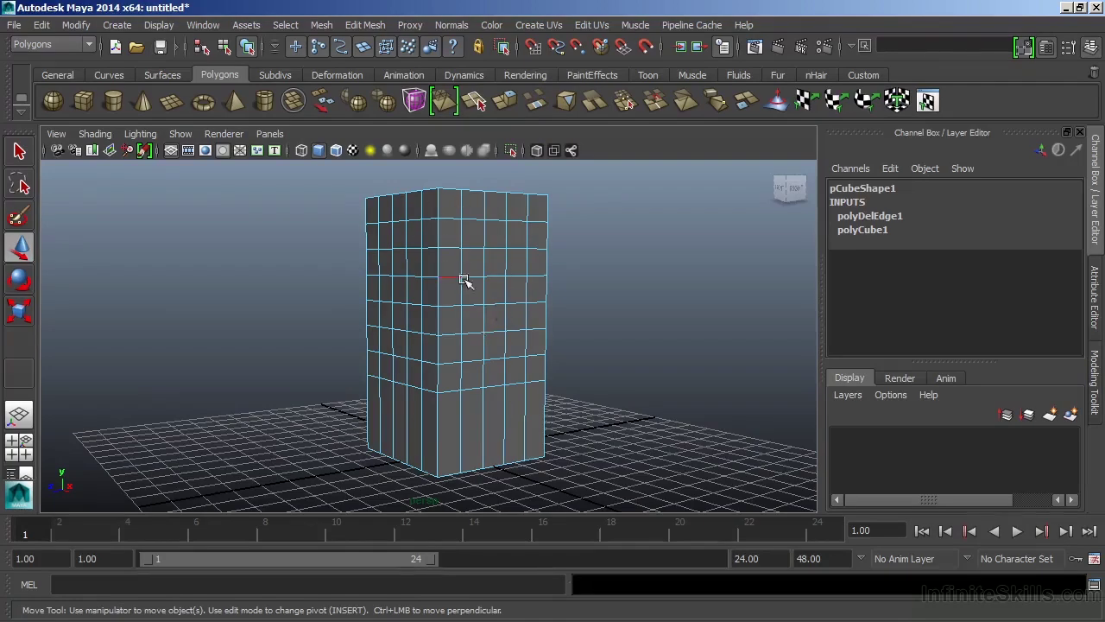
key(space)
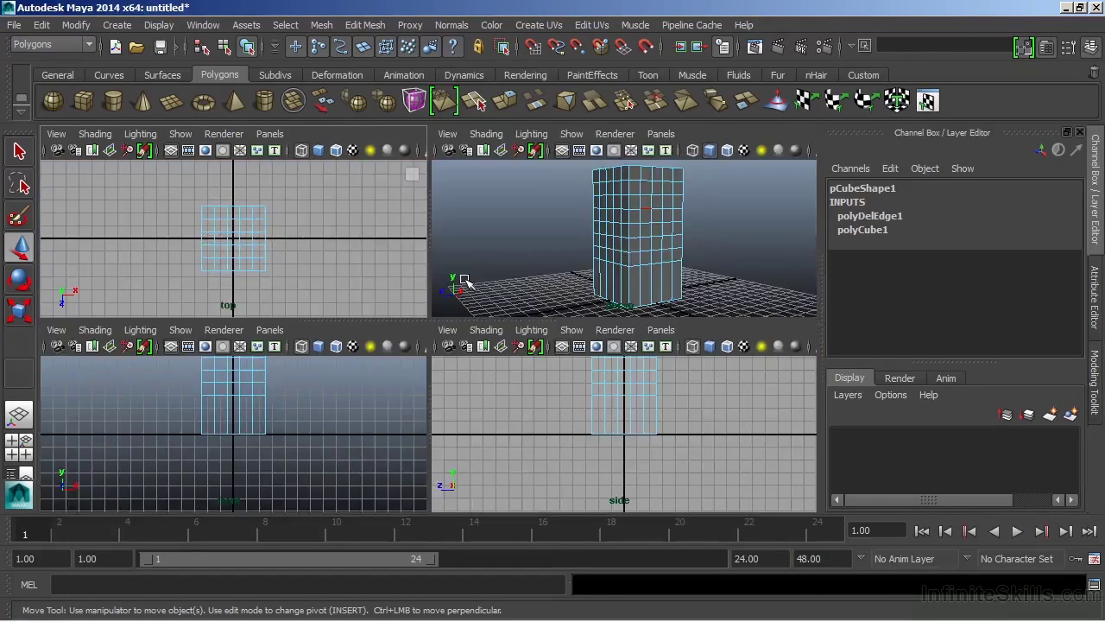
key(space)
alt+middle_drag(511, 296, 537, 367)
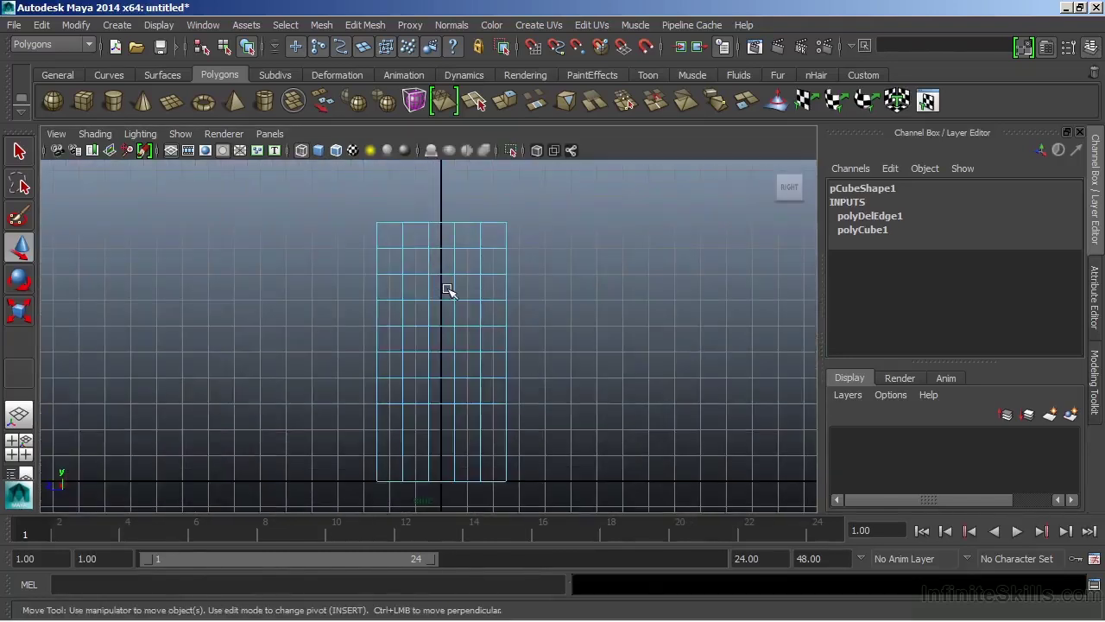
Turn on shaded display and select the first window face on the tower's side
key(5)
alt+middle_drag(447, 259, 459, 259)
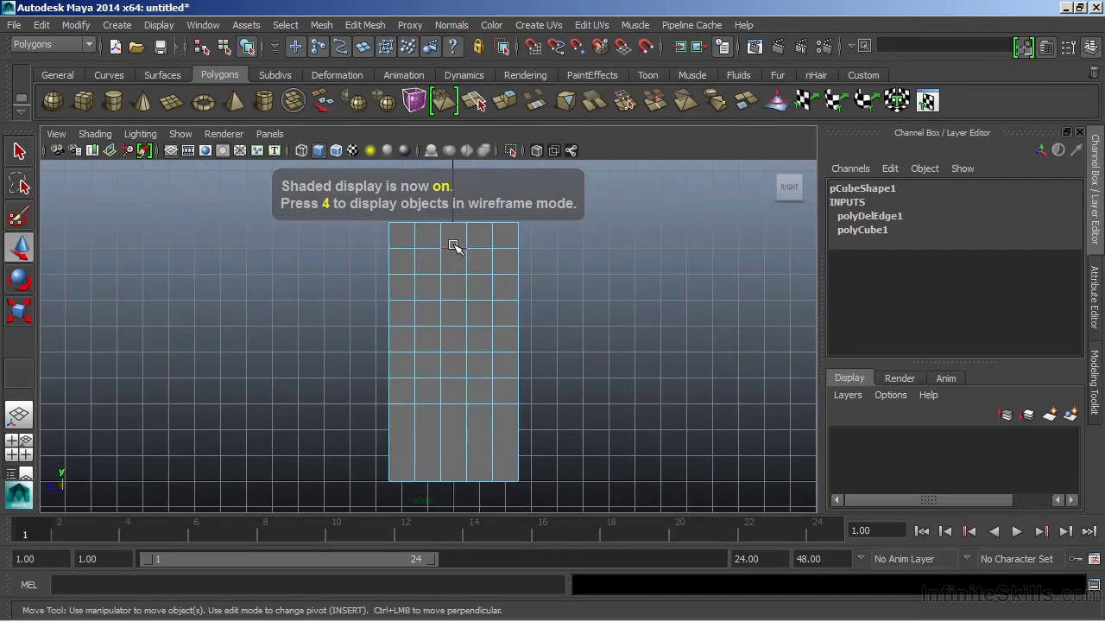
right_drag(444, 228, 445, 273)
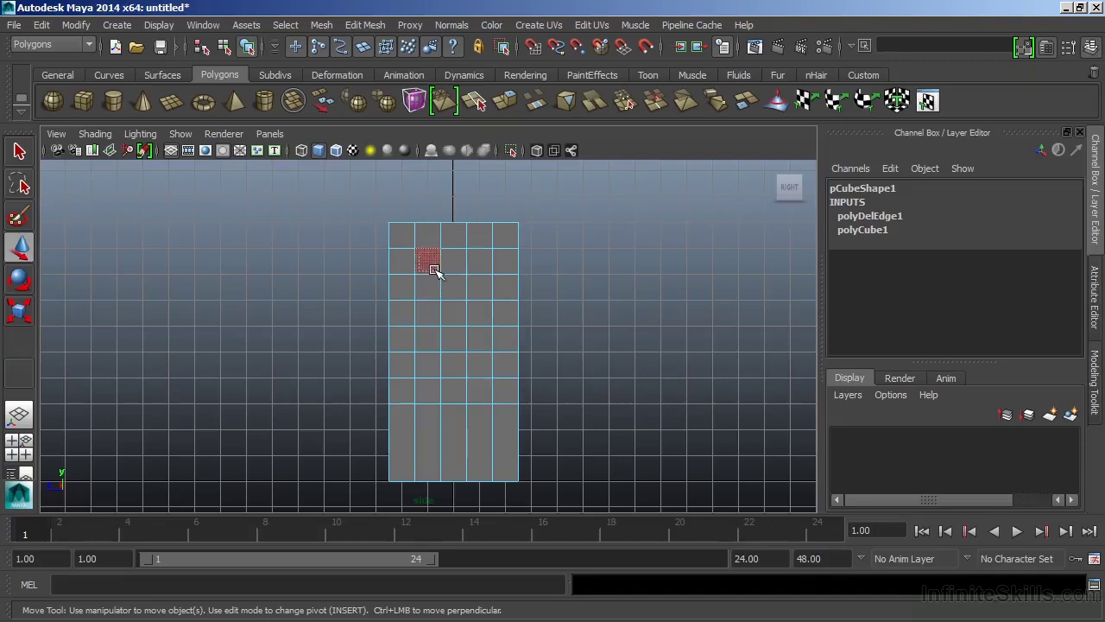
click(434, 270)
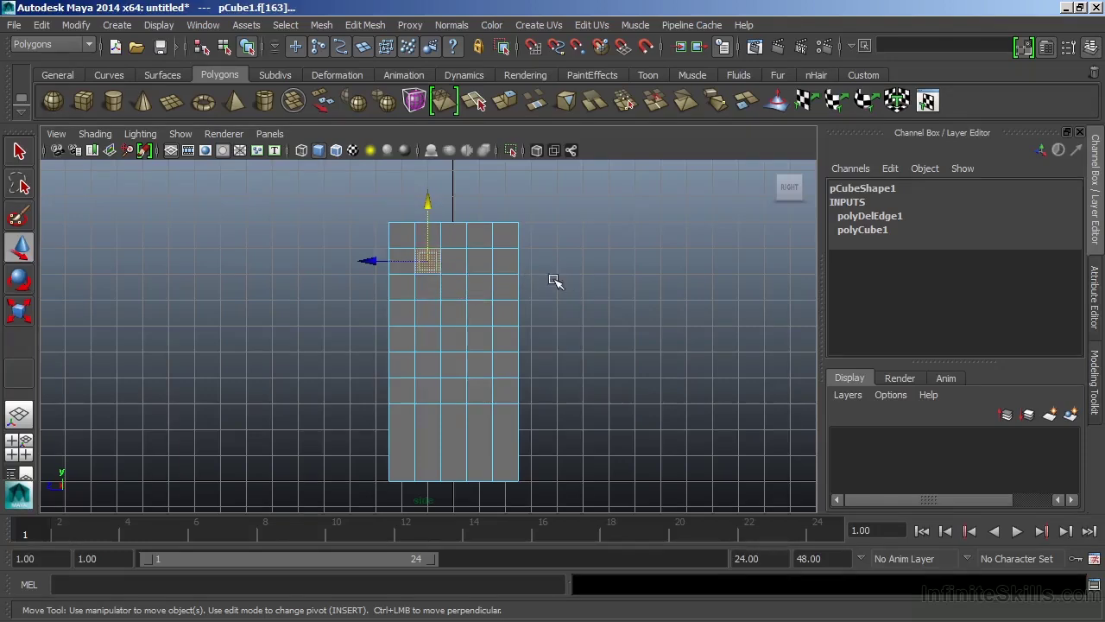
Check the selection in perspective, then add five more alternating side window faces in two columns
key(space)
alt+drag(632, 204, 794, 227)
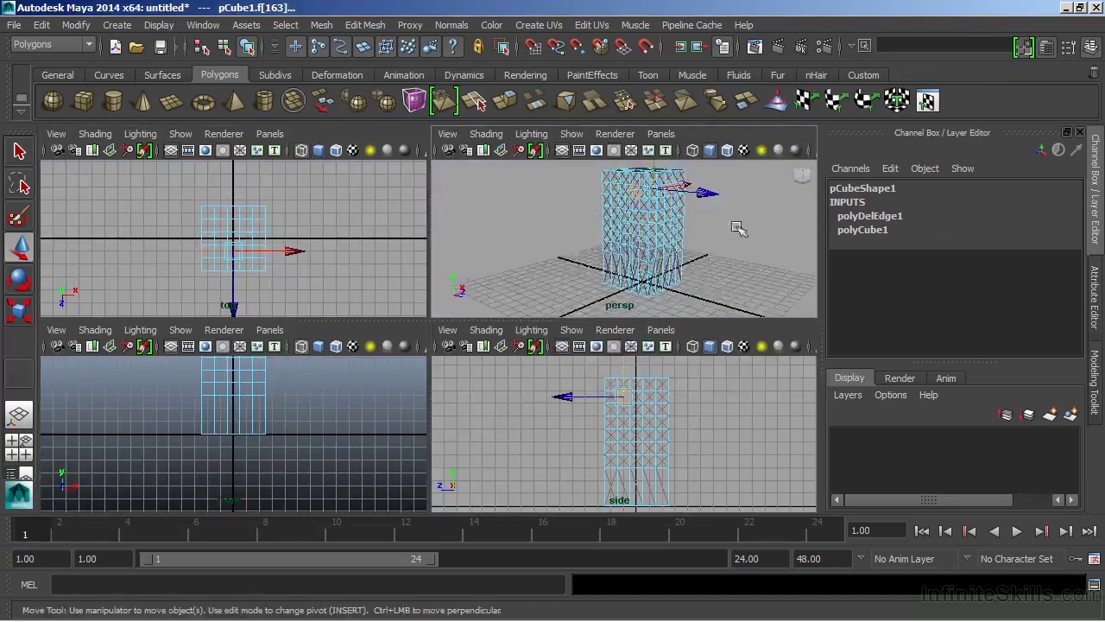
key(space)
alt+drag(505, 297, 366, 301)
key(space)
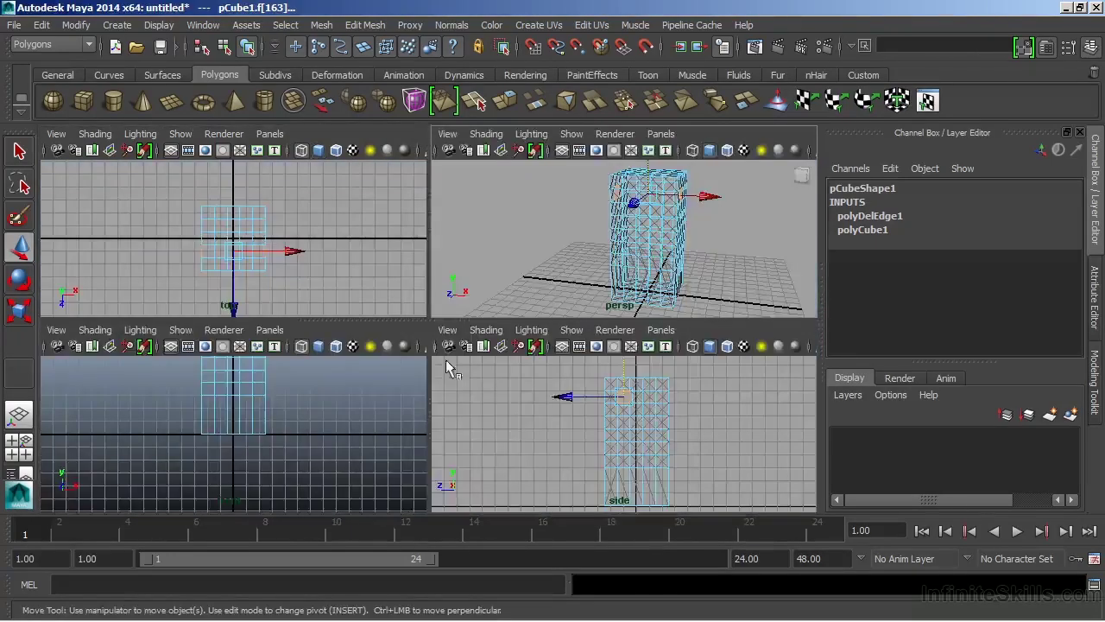
key(space)
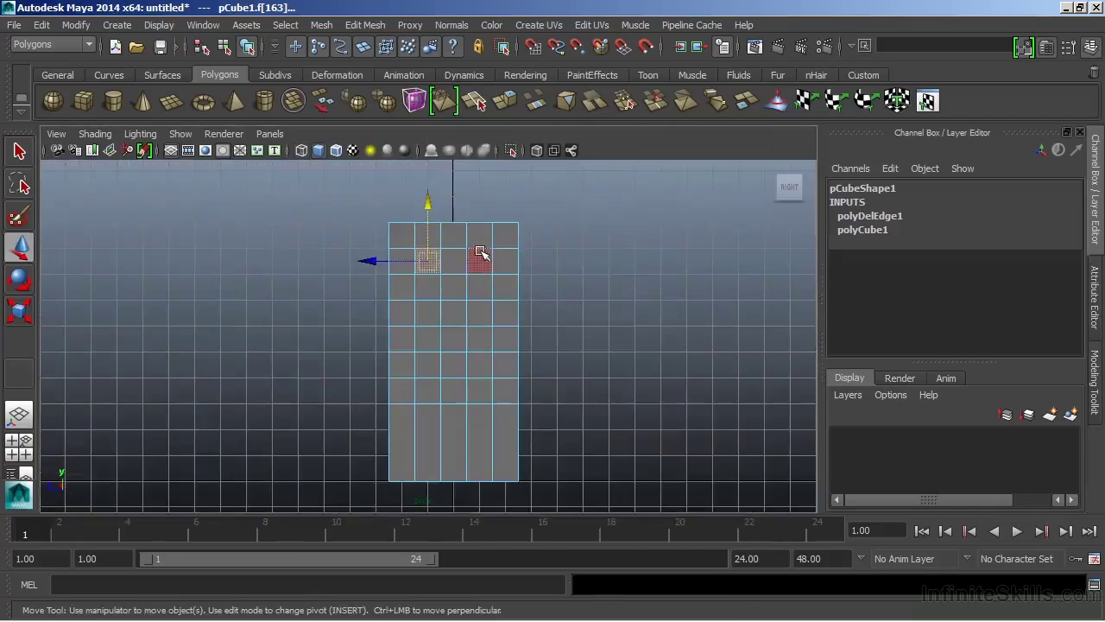
shift+click(482, 263)
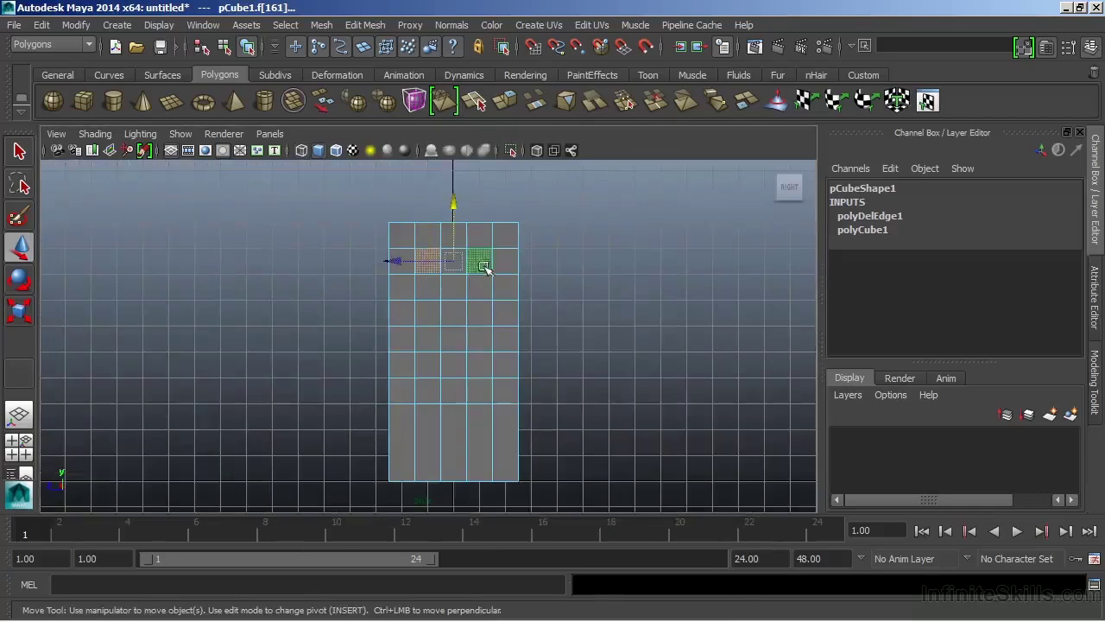
shift+click(430, 316)
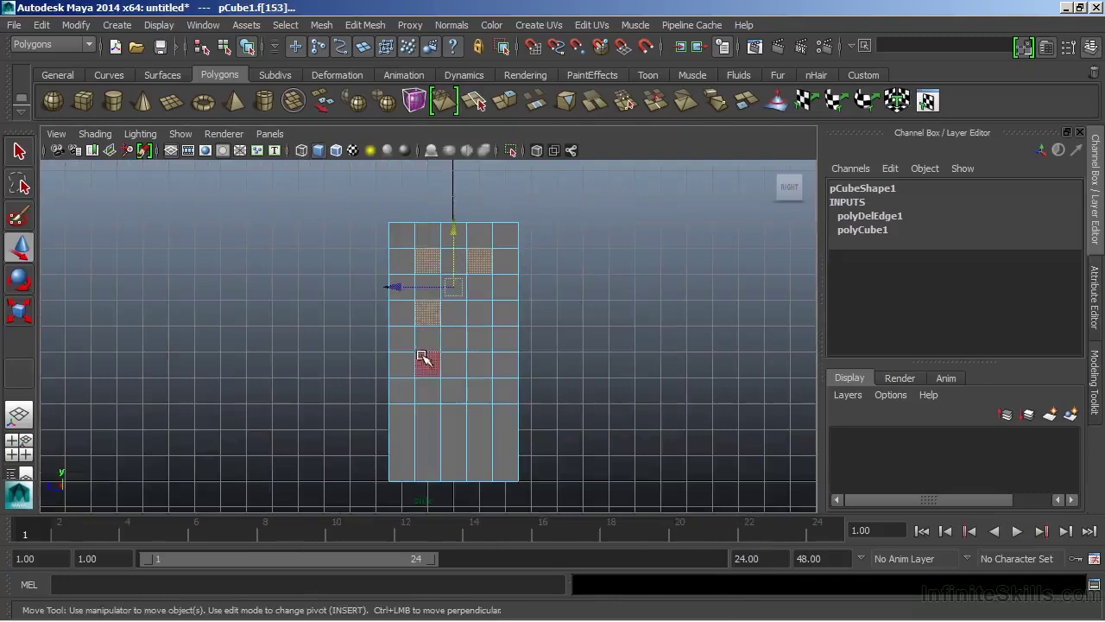
shift+click(432, 370)
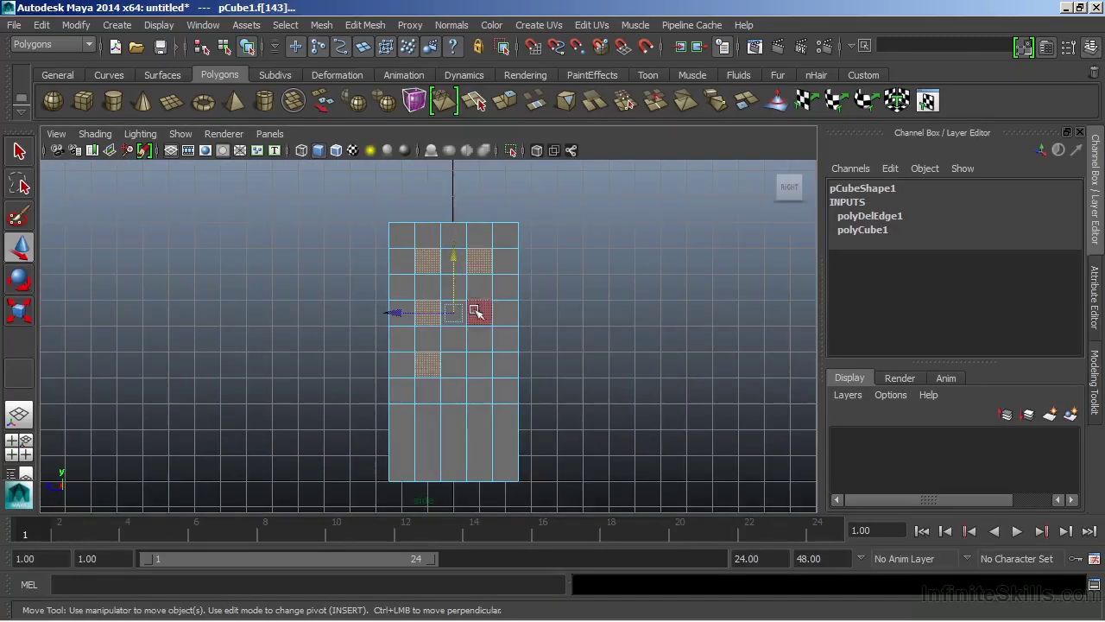
shift+click(480, 314)
shift+click(484, 369)
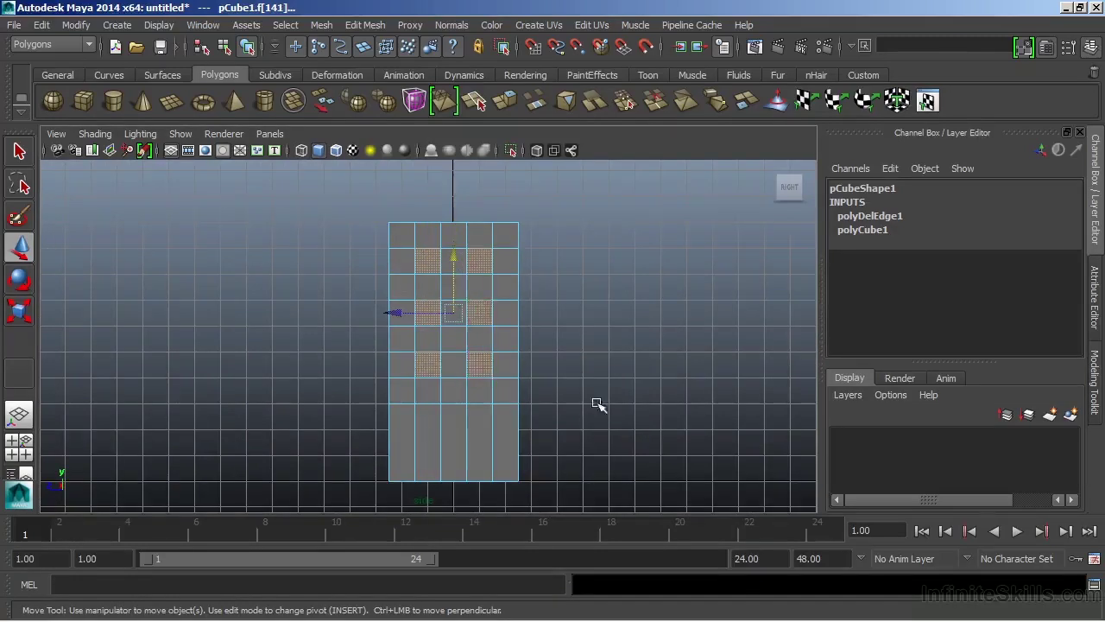
Add six alternating window faces in two columns on the tower's front
key(space)
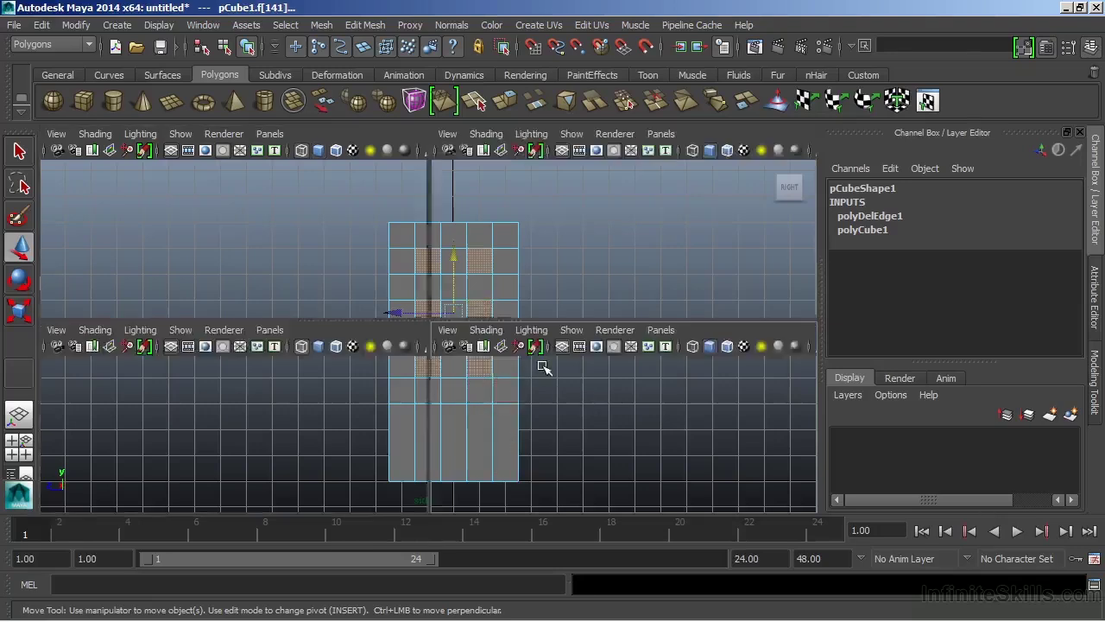
key(space)
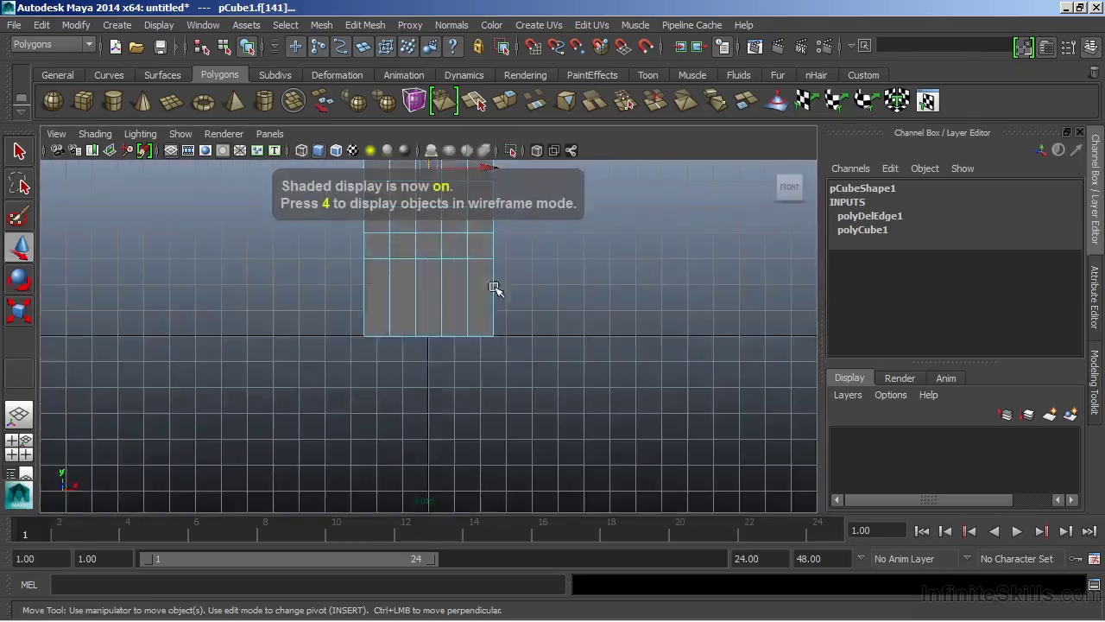
mouse_move(495, 289)
alt+middle_down()
mouse_move(496, 420)
mouse_move(472, 406)
alt+middle_up()
alt+right_drag(471, 406, 559, 411)
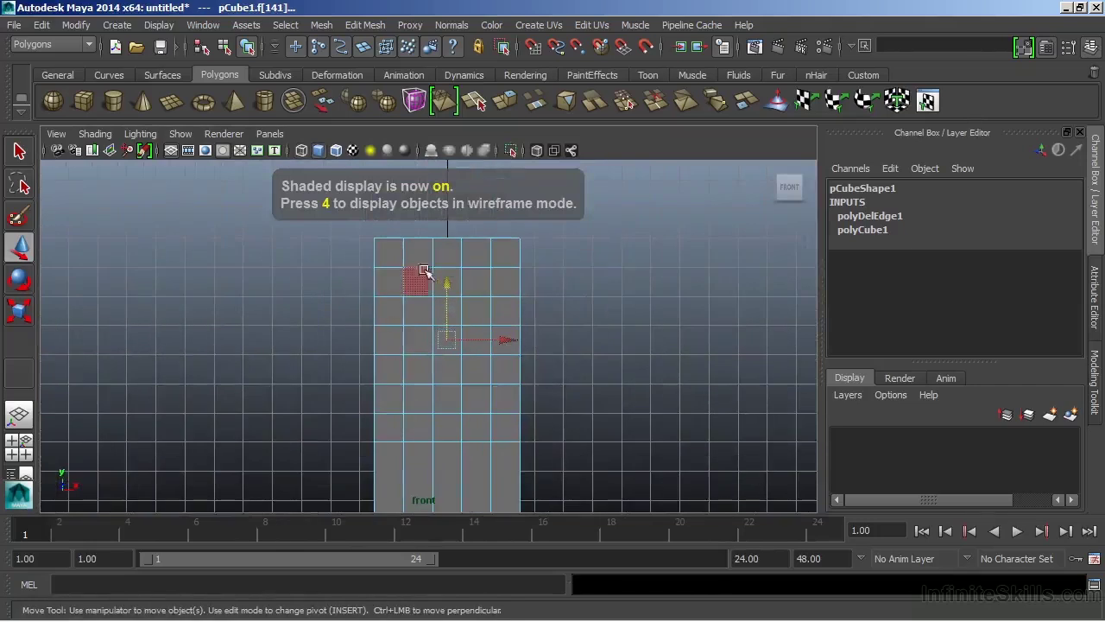
shift+click(418, 280)
shift+click(418, 340)
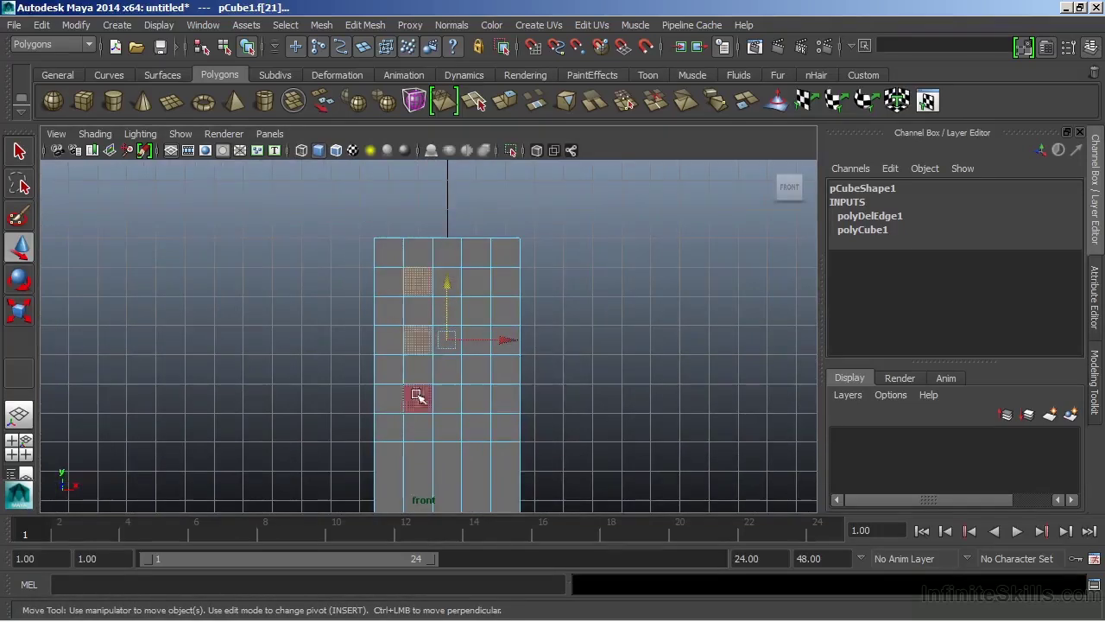
shift+click(420, 399)
shift+click(478, 285)
shift+click(481, 343)
shift+click(484, 404)
alt+right_drag(485, 407, 535, 337)
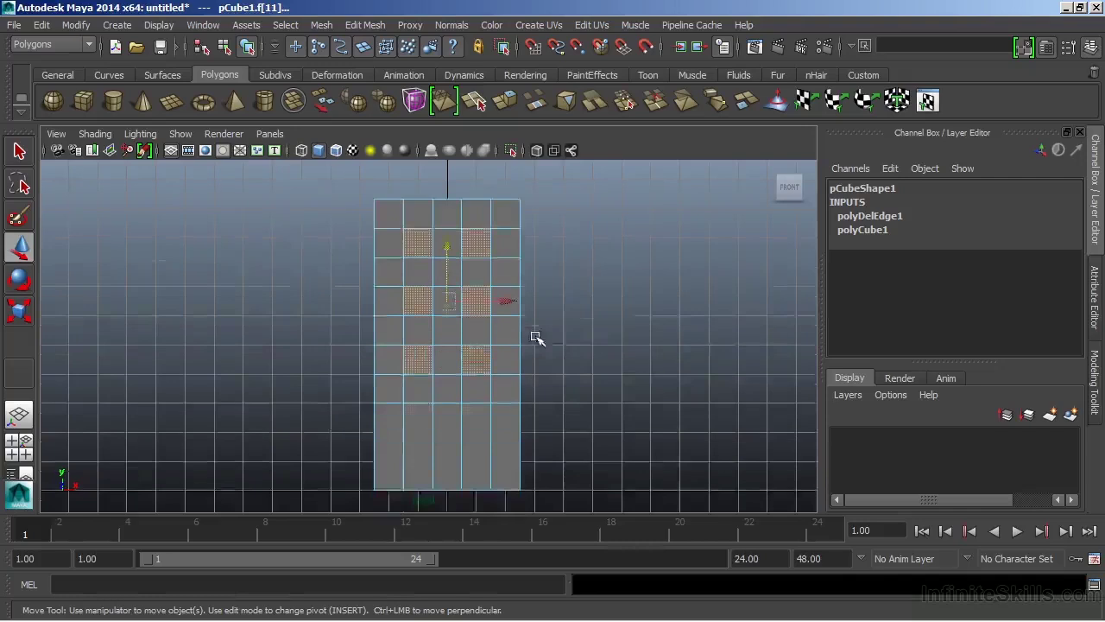
key(space)
key(space)
alt+drag(580, 311, 528, 309)
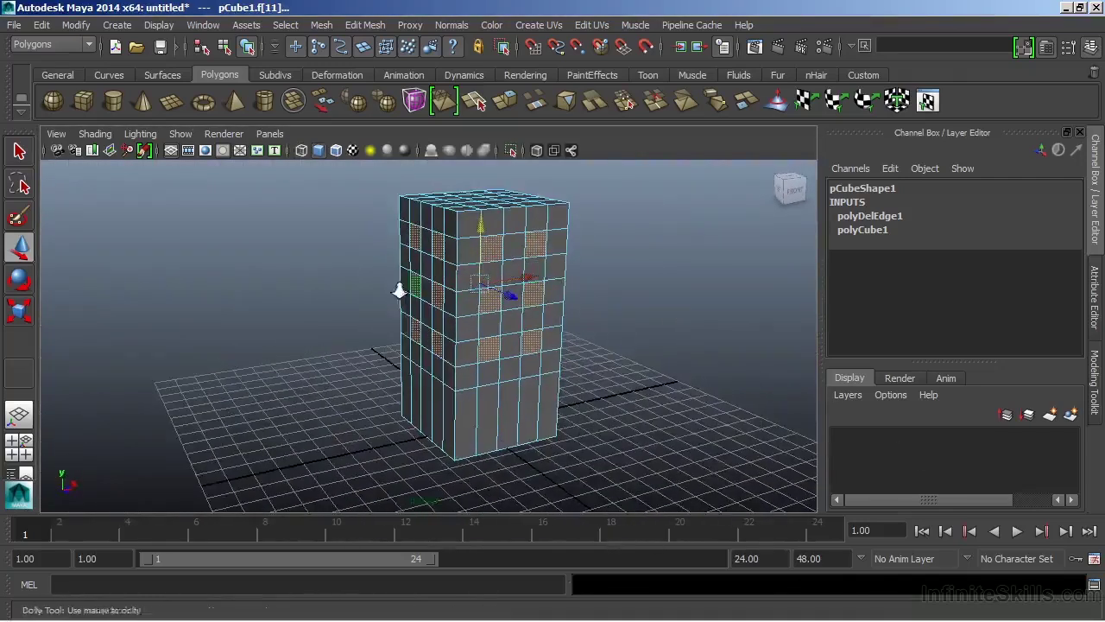
Extrude the selected window faces and shrink them inward into smaller inset panes
alt+right_drag(400, 291, 493, 365)
alt+drag(493, 366, 521, 353)
alt+drag(574, 271, 561, 233)
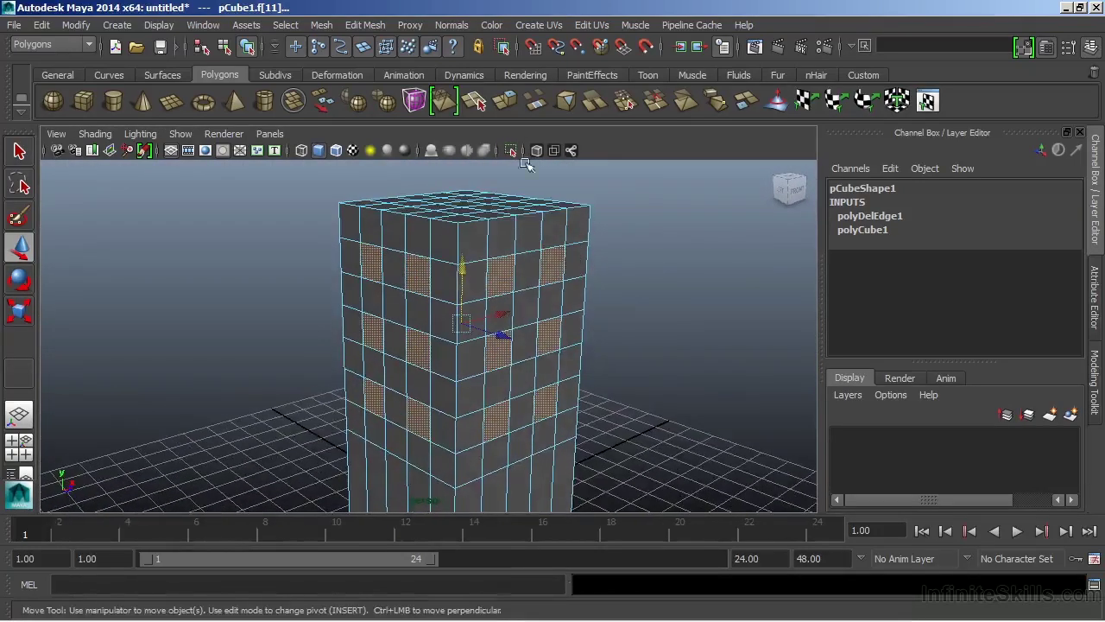
click(512, 105)
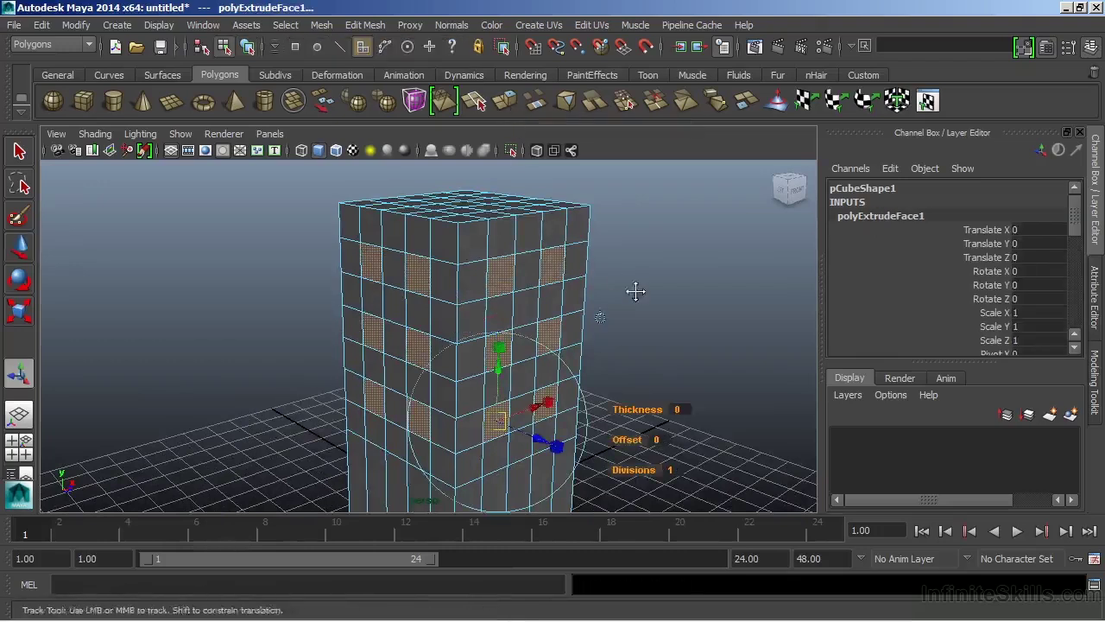
alt+drag(636, 291, 637, 243)
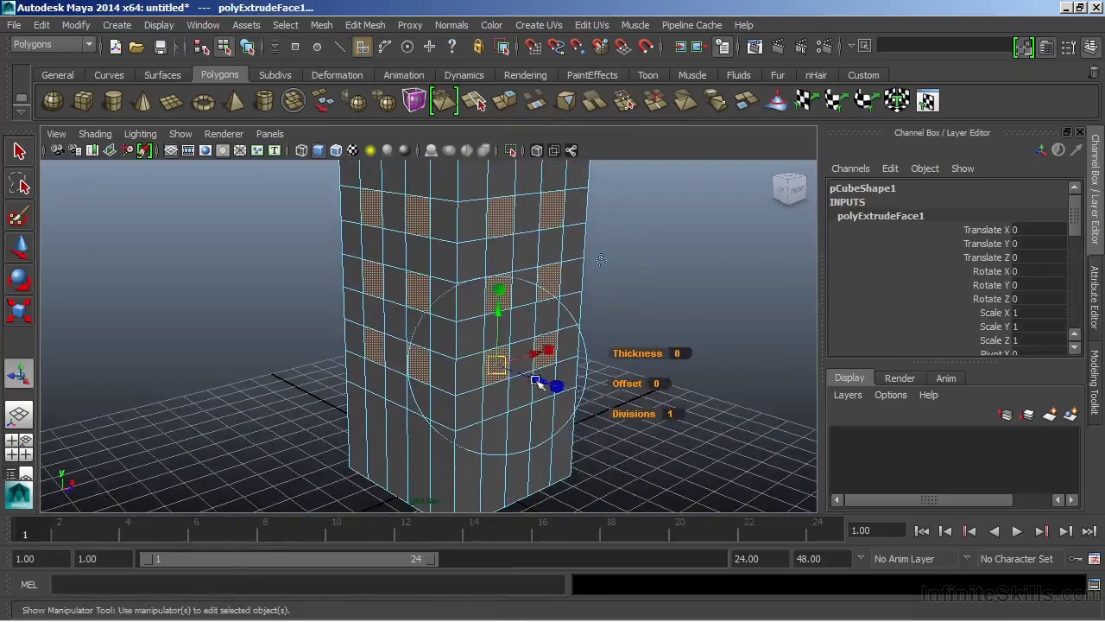
mouse_move(536, 383)
mouse_down()
mouse_move(525, 377)
mouse_move(534, 383)
mouse_up()
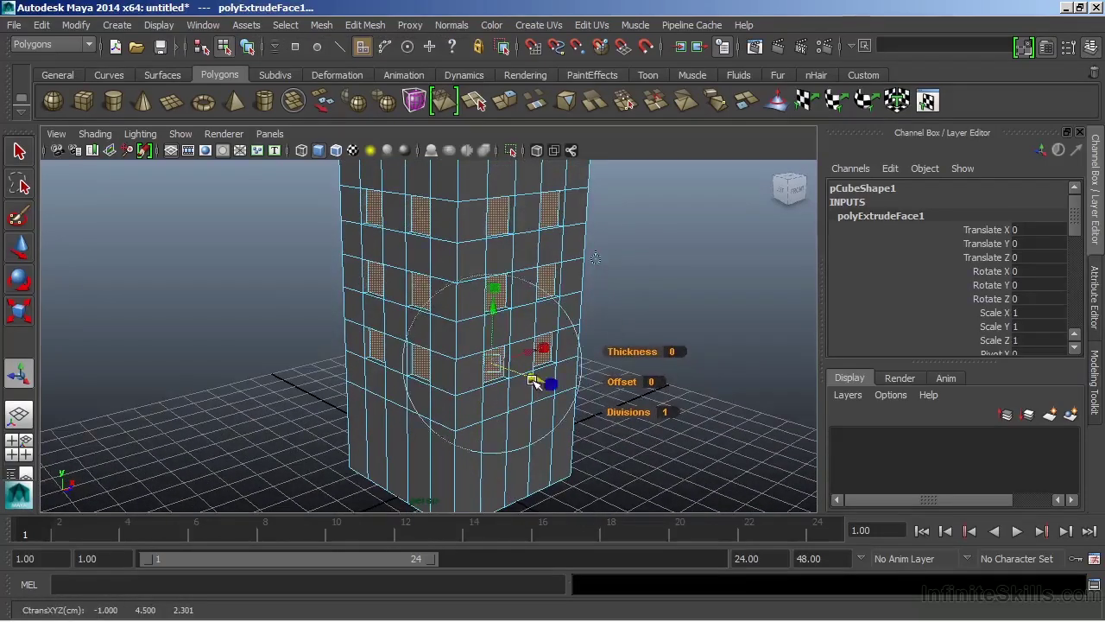
alt+drag(664, 264, 604, 261)
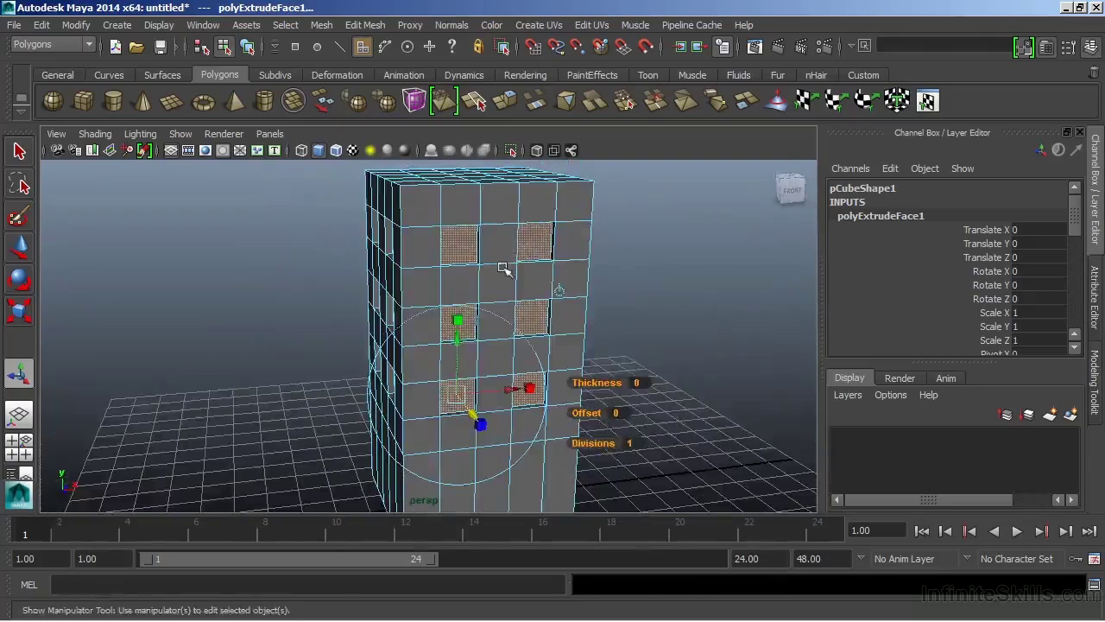
alt+drag(504, 269, 595, 274)
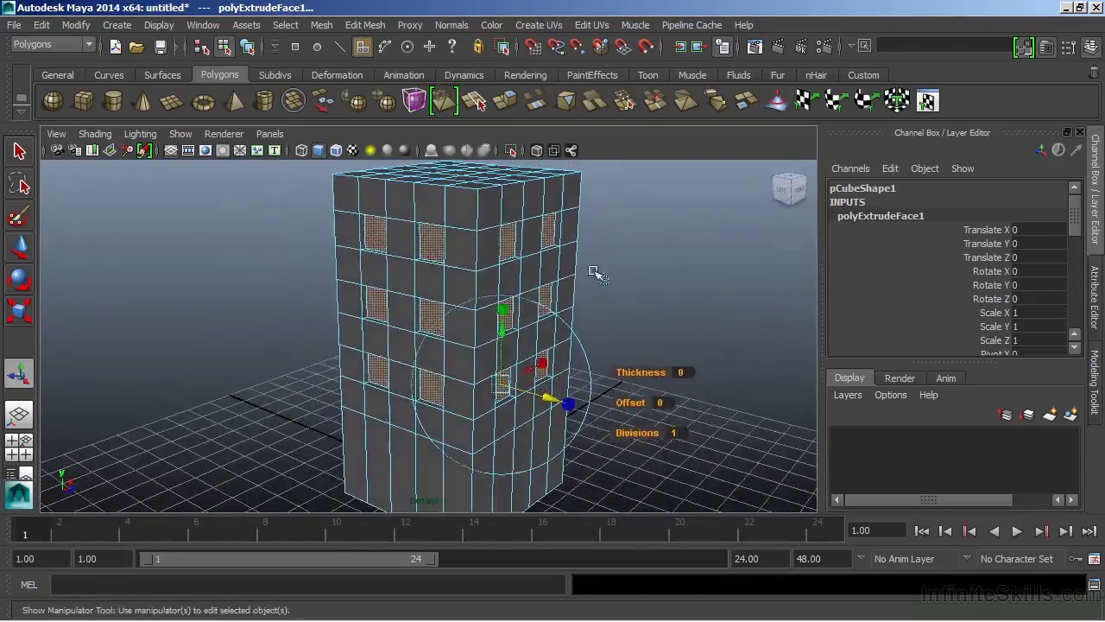
Deselect, then use the Insert Edge Loop Tool to add a loop just below the lowest windows
click(639, 282)
alt+drag(700, 309, 538, 340)
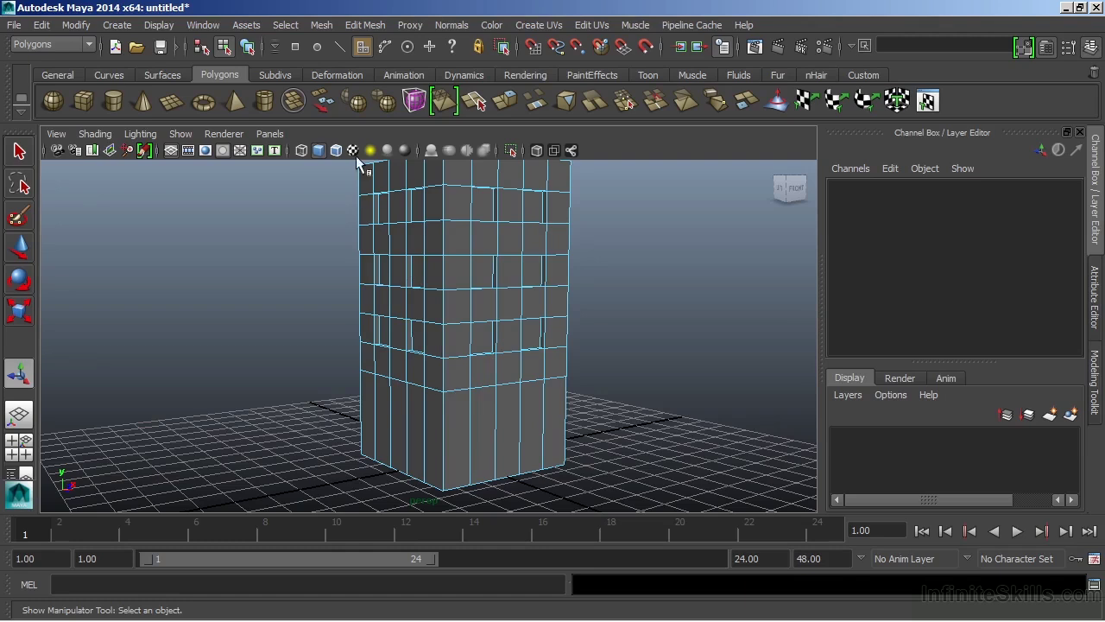
click(357, 26)
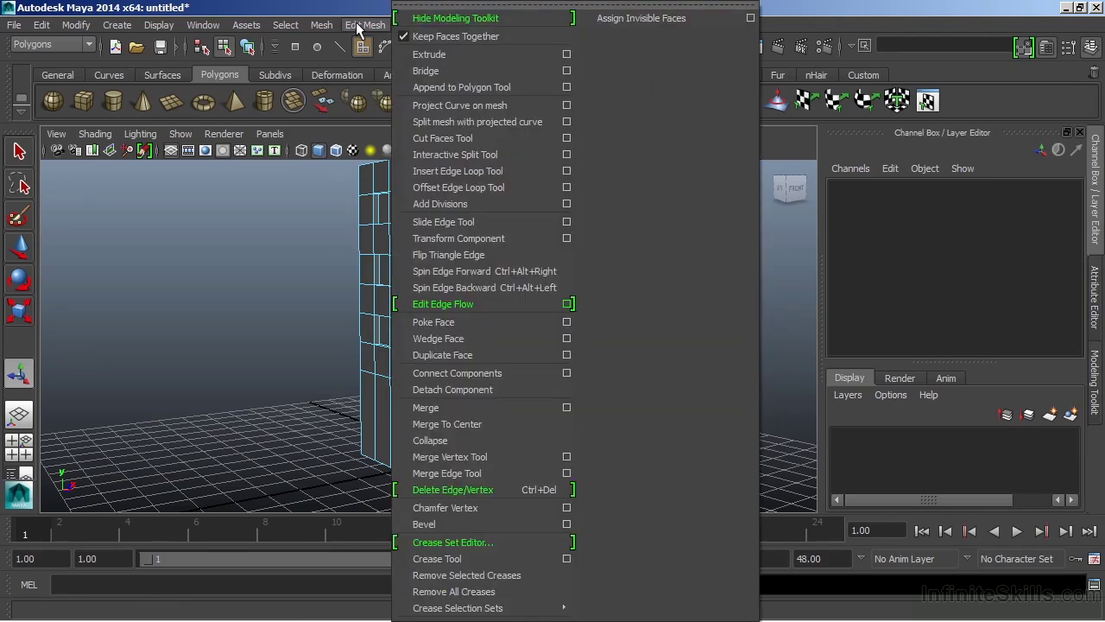
click(463, 171)
mouse_move(471, 388)
mouse_down()
mouse_move(478, 359)
mouse_move(476, 395)
mouse_move(478, 369)
mouse_move(476, 393)
mouse_move(480, 370)
mouse_move(480, 384)
mouse_up()
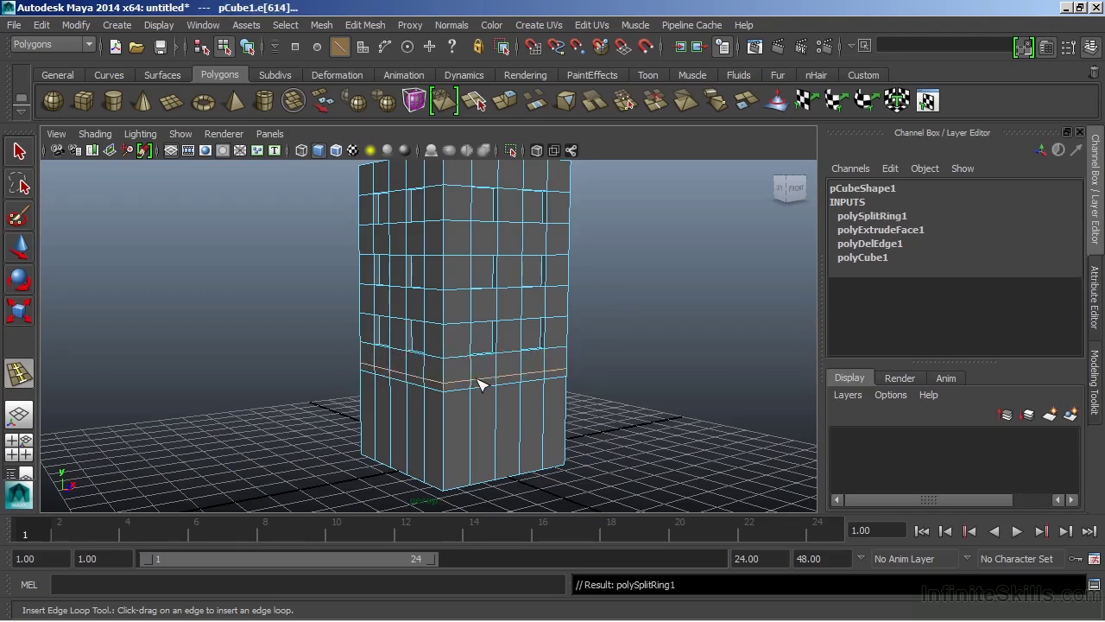
Select the thin face loop around the lower section and extrude it outward into a ledge
alt+right_drag(480, 381, 725, 387)
alt+drag(725, 388, 609, 243)
key(q)
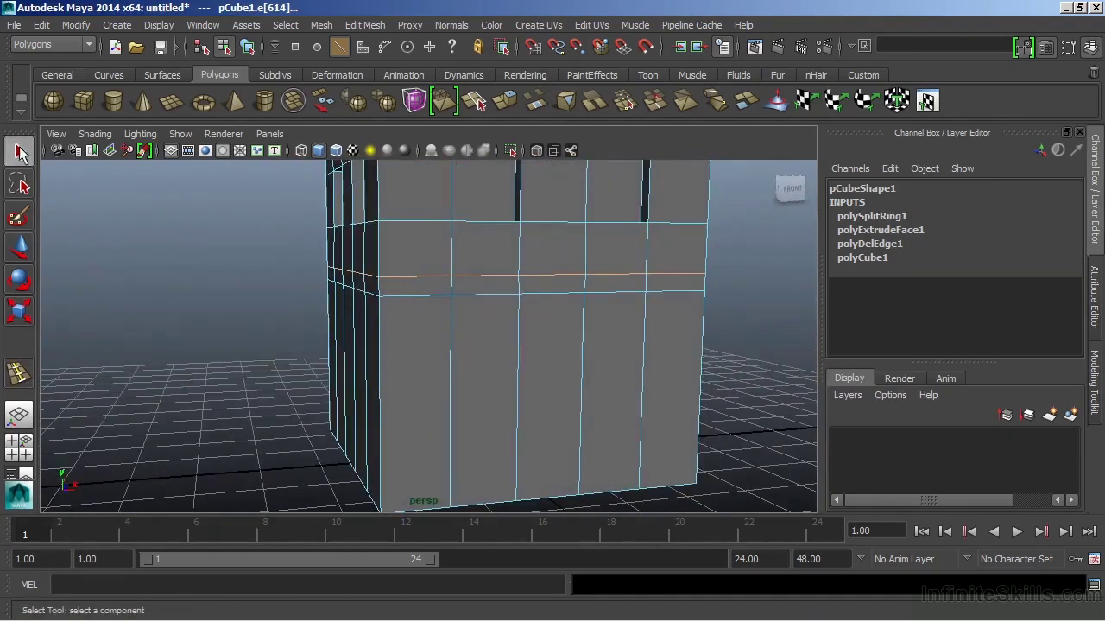
right_drag(418, 228, 421, 270)
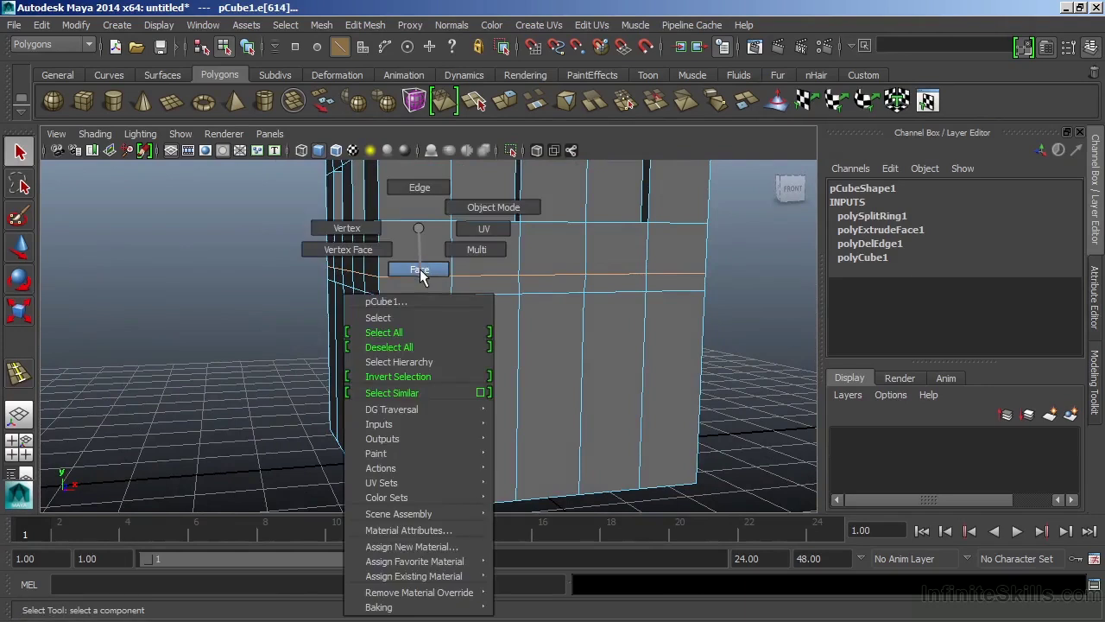
double_click(441, 290)
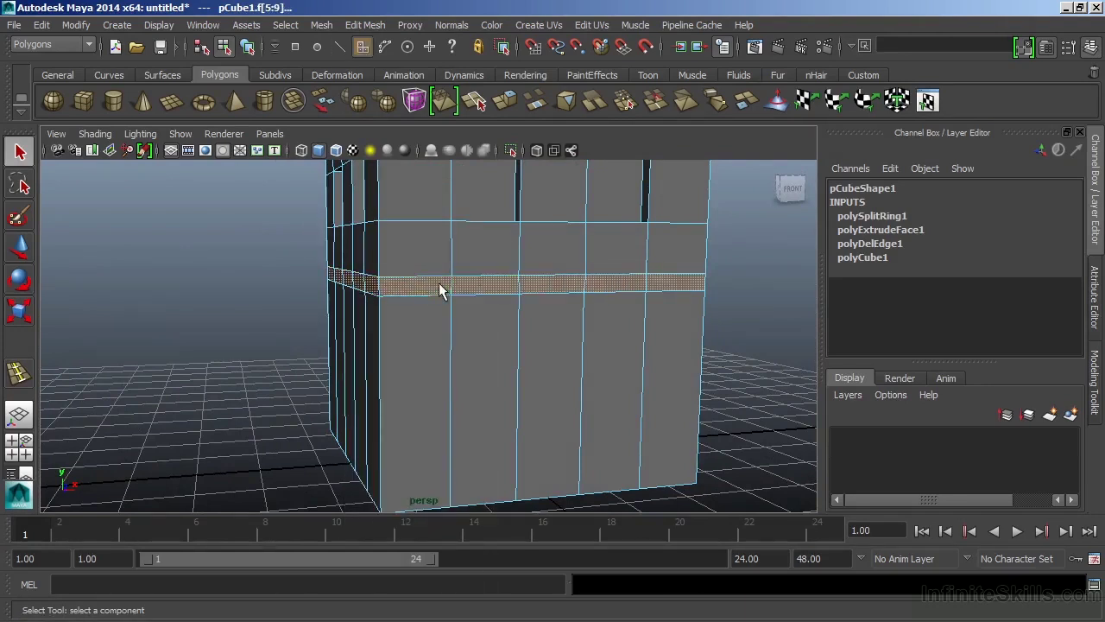
alt+drag(414, 299, 474, 262)
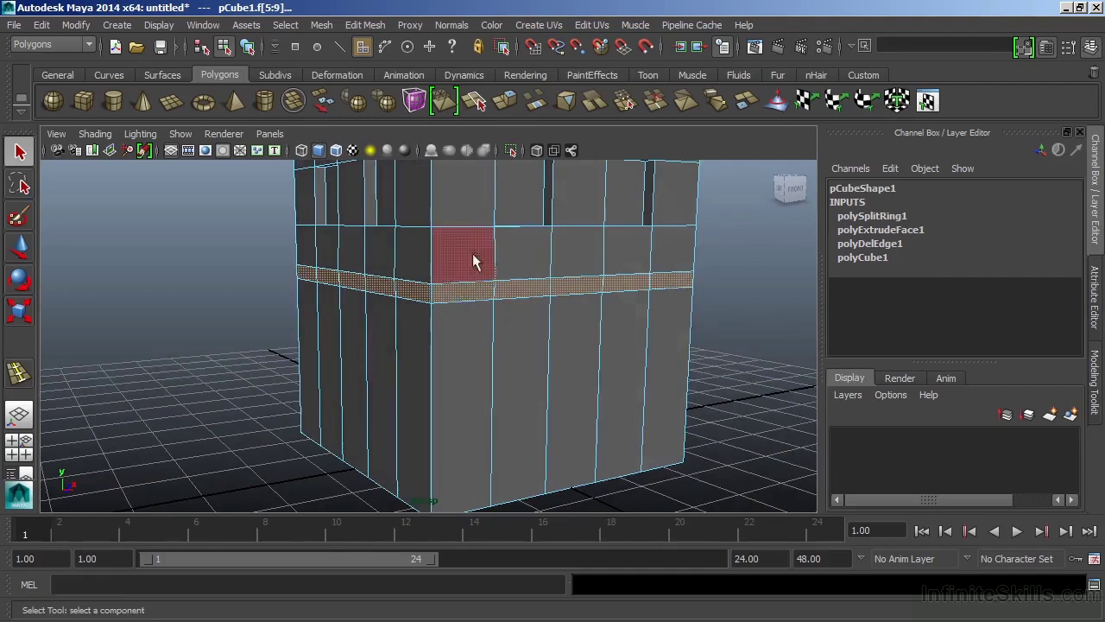
click(511, 105)
alt+drag(483, 346, 600, 389)
alt+drag(443, 341, 512, 274)
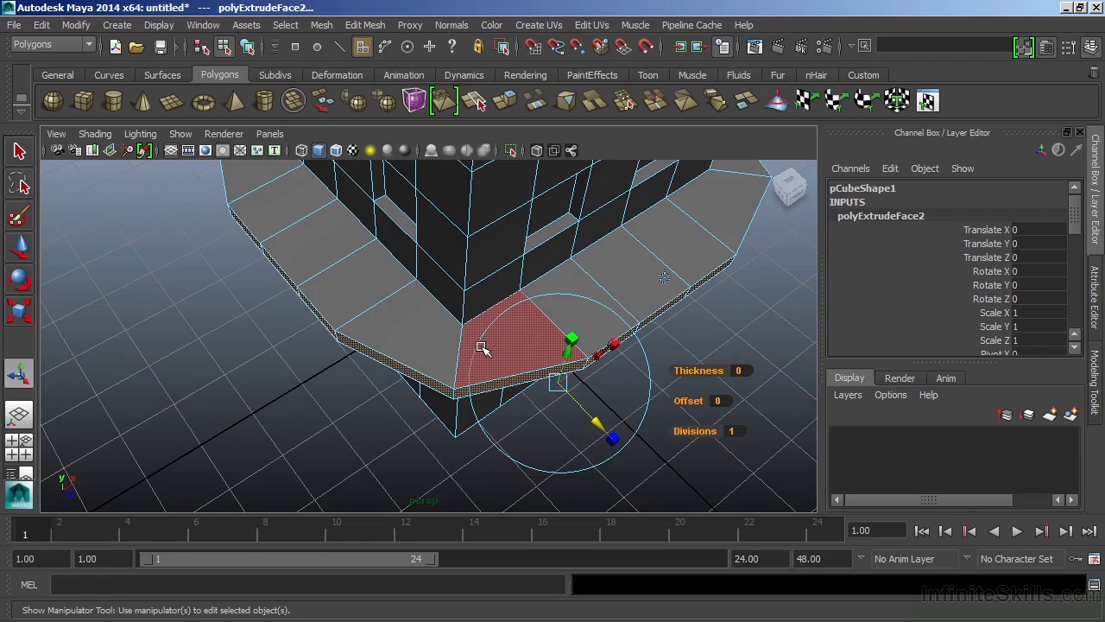
Undo the oversized ledge extrusion and set the band's extrusion Thickness to 0.1
key(ctrl+z)
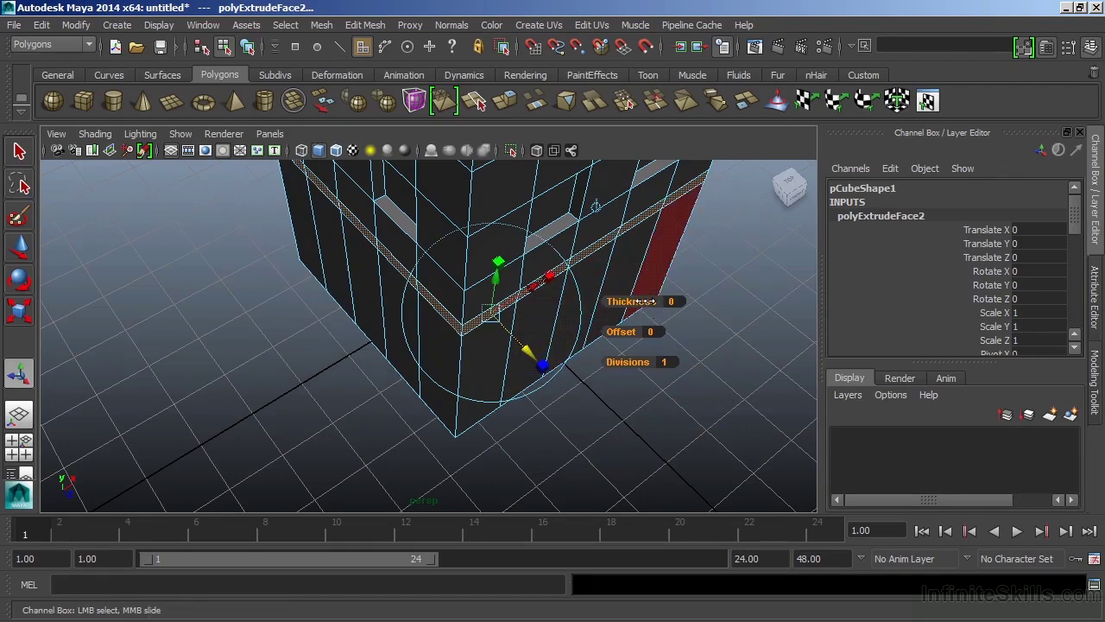
drag(644, 301, 653, 302)
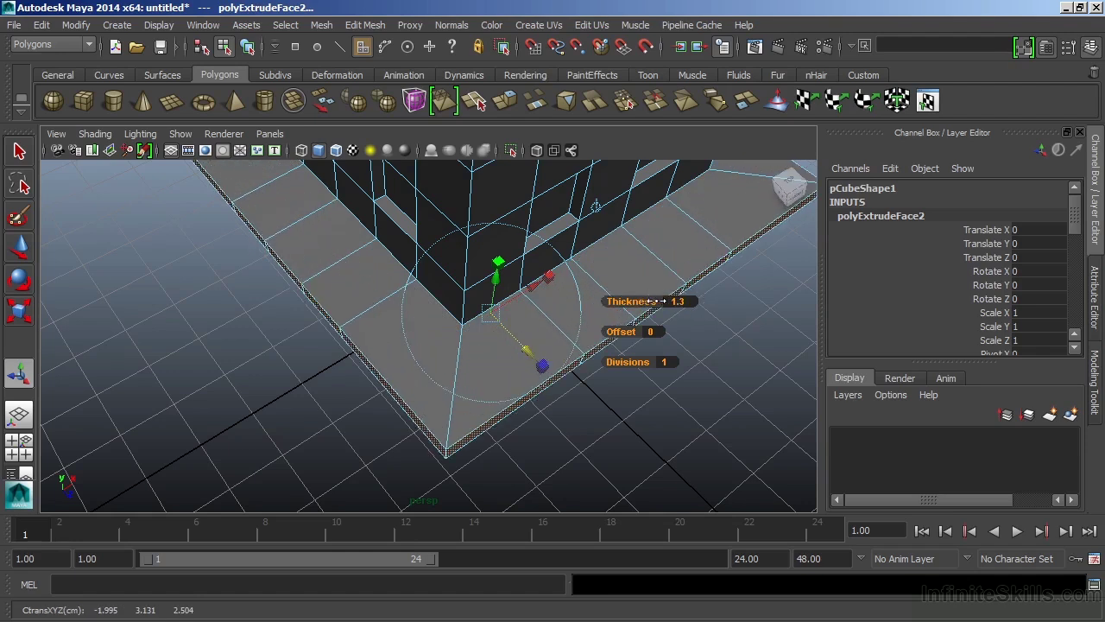
mouse_move(652, 301)
mouse_down()
mouse_move(639, 301)
mouse_move(660, 301)
mouse_move(649, 302)
mouse_up()
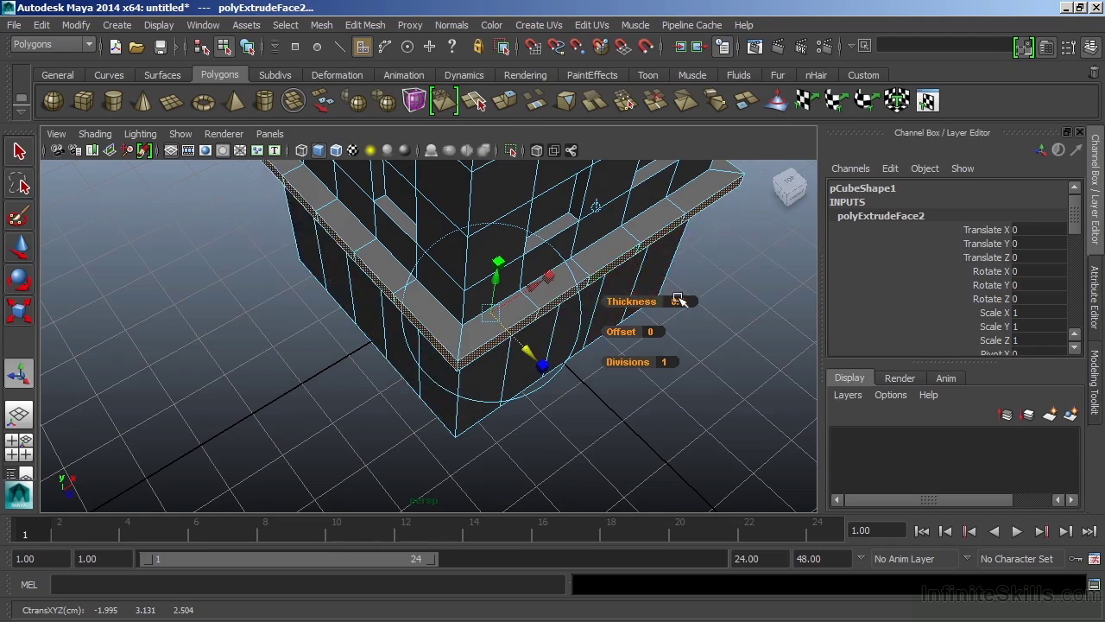
click(679, 300)
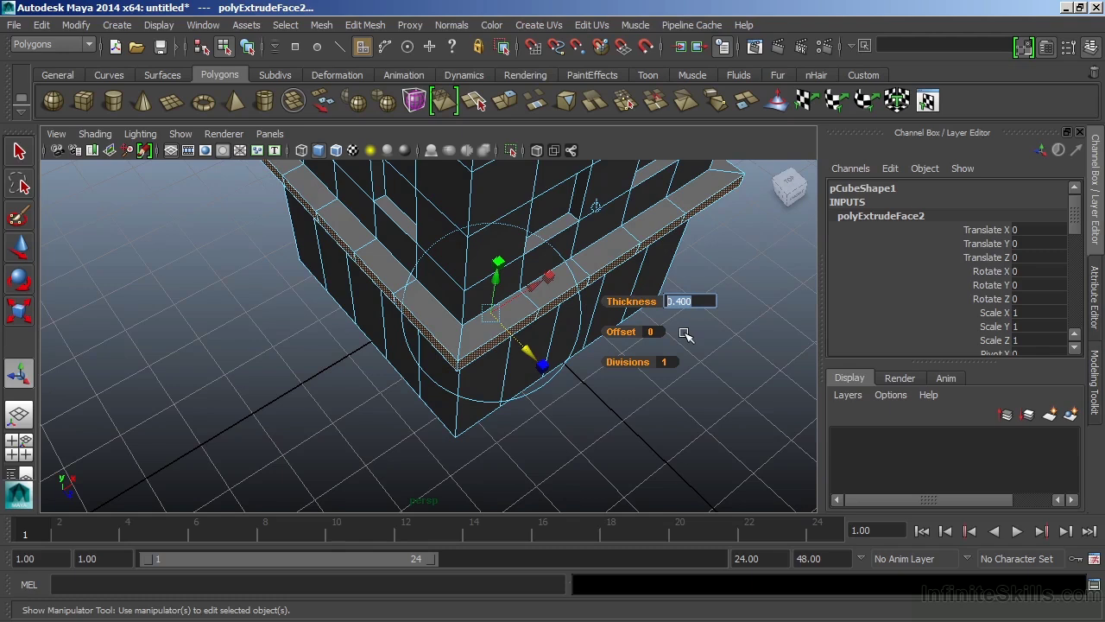
text(.1)
key(Return)
Deselect the band to finish the extrusion and turn the view toward the building's front
alt+drag(630, 365, 658, 451)
click(659, 452)
alt+drag(683, 377, 579, 362)
alt+middle_drag(579, 363, 527, 337)
In vertex mode, merge the centre column's two top vertices, then select its two bottom vertices
alt+drag(527, 336, 426, 344)
alt+right_drag(426, 343, 520, 368)
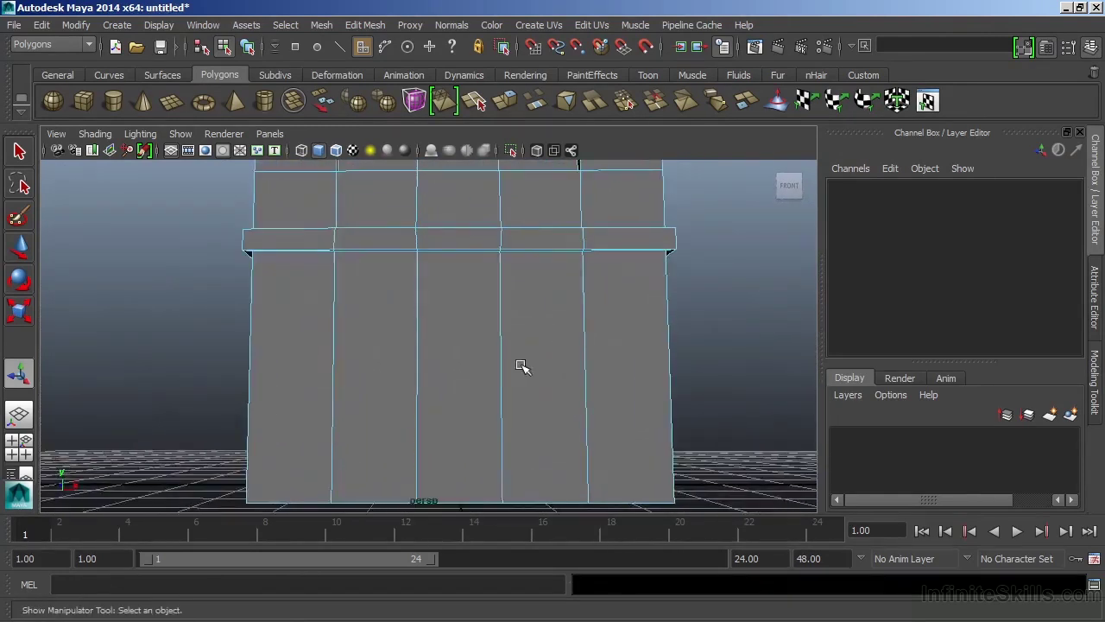
alt+drag(520, 368, 514, 266)
right_drag(499, 228, 423, 229)
click(494, 234)
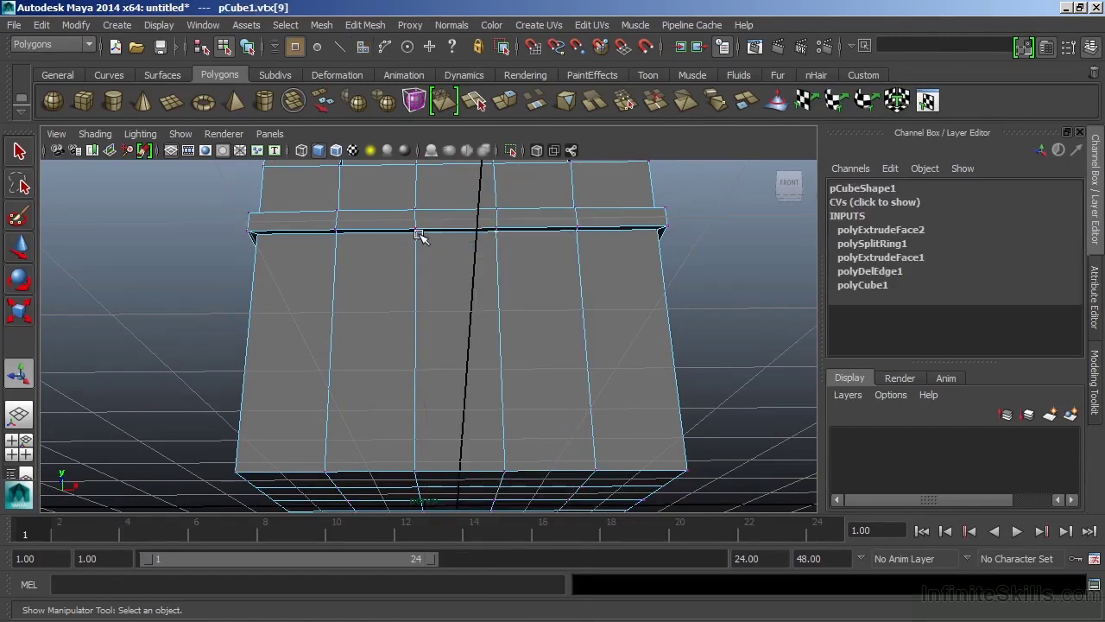
shift+click(413, 233)
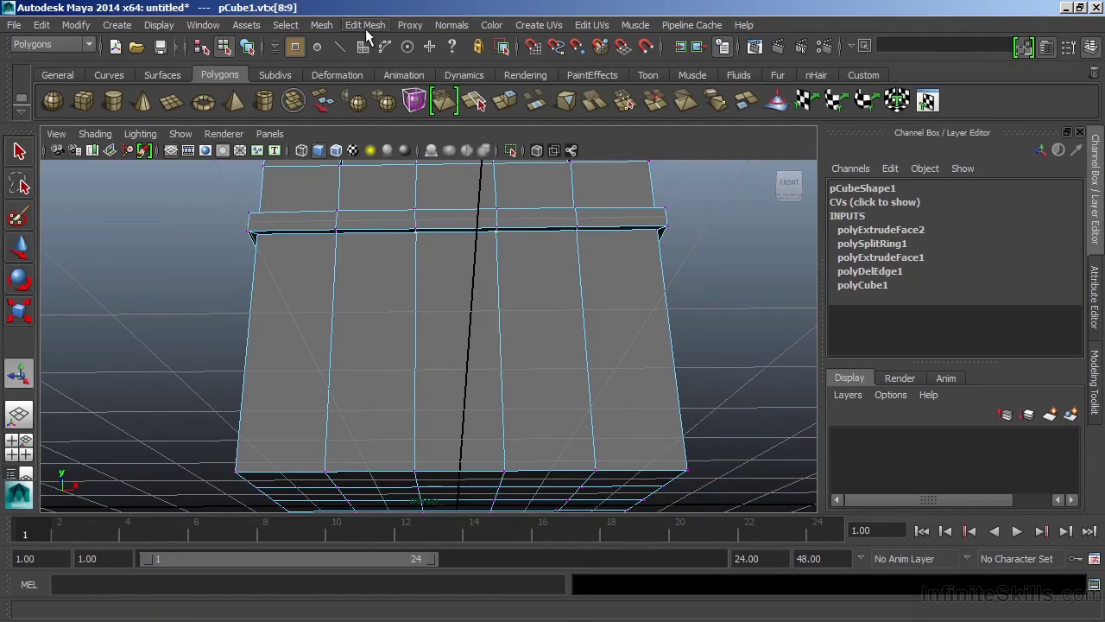
click(366, 25)
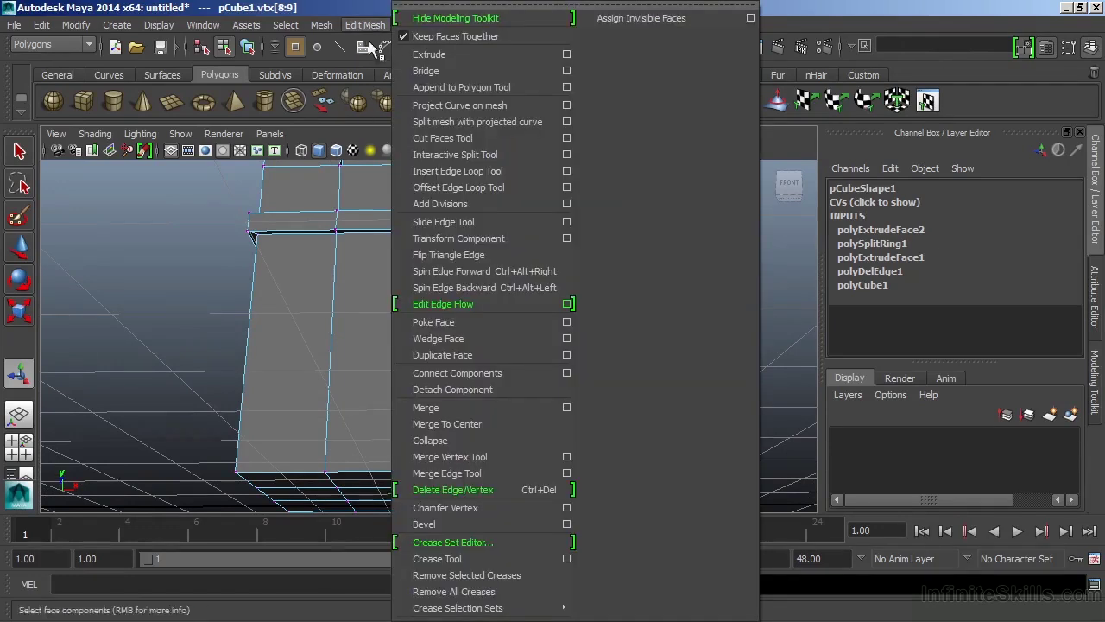
click(425, 407)
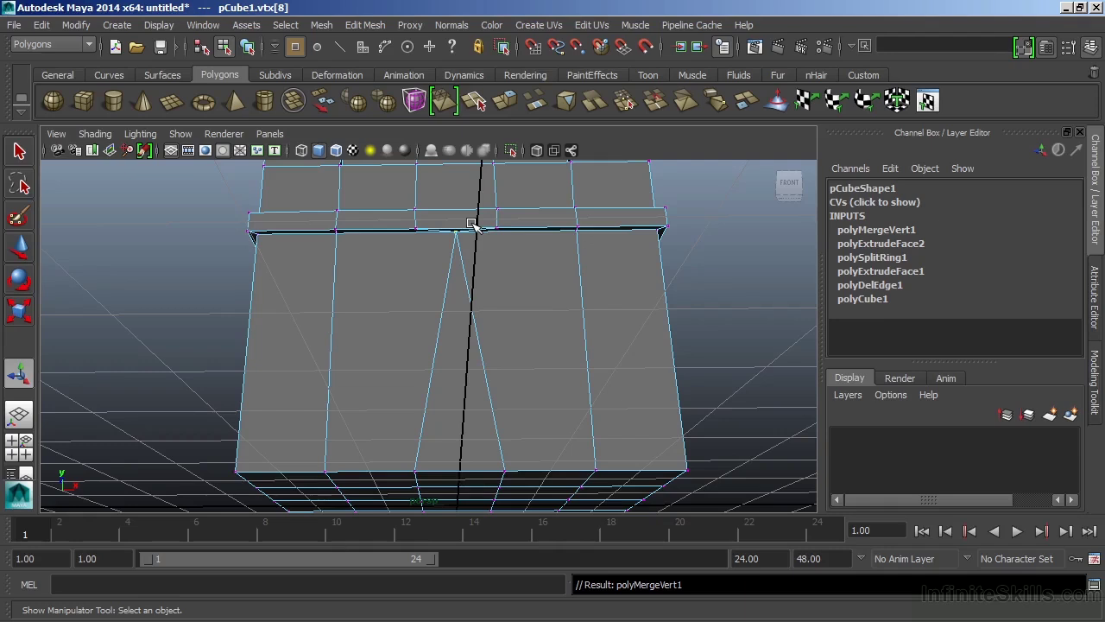
click(505, 471)
shift+click(414, 471)
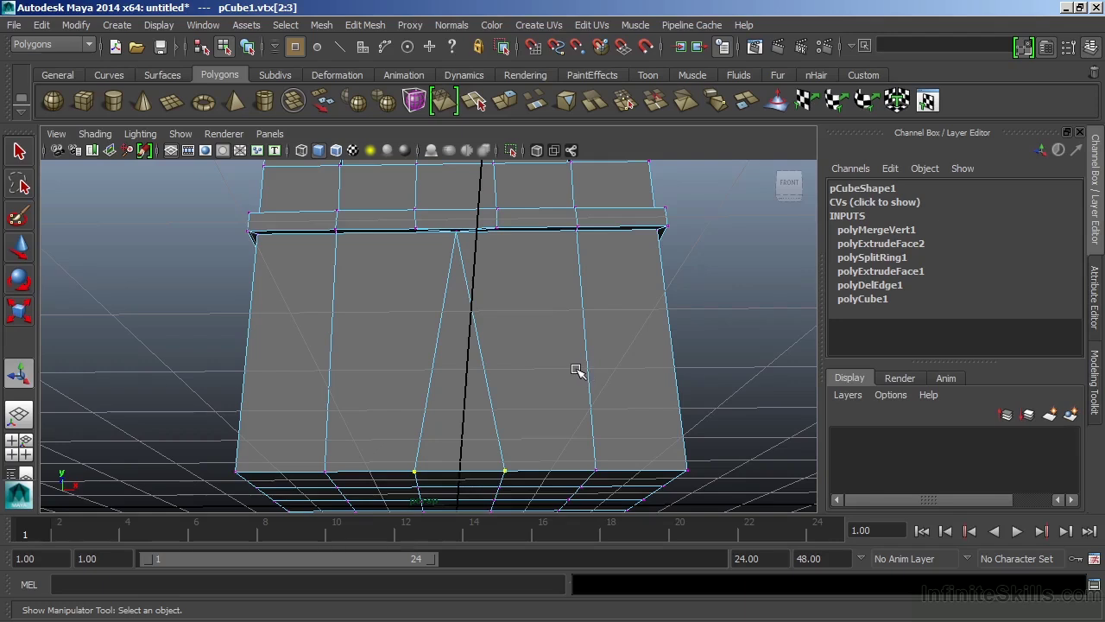
Merge the two bottom centre-column vertices and select the building's lower faces in face mode
key(g)
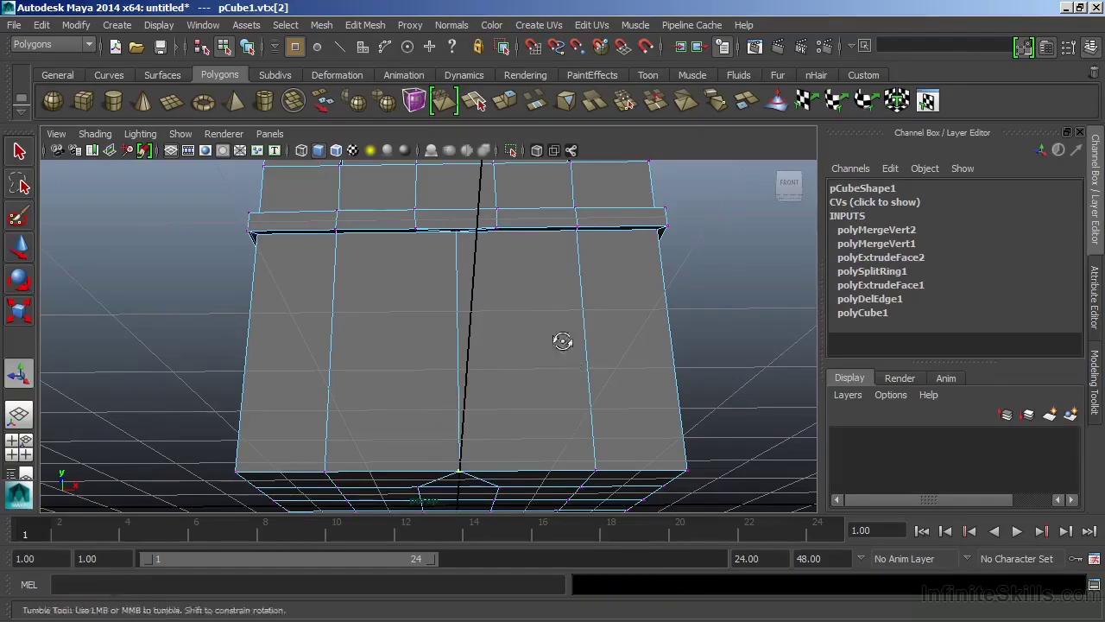
alt+drag(562, 340, 499, 217)
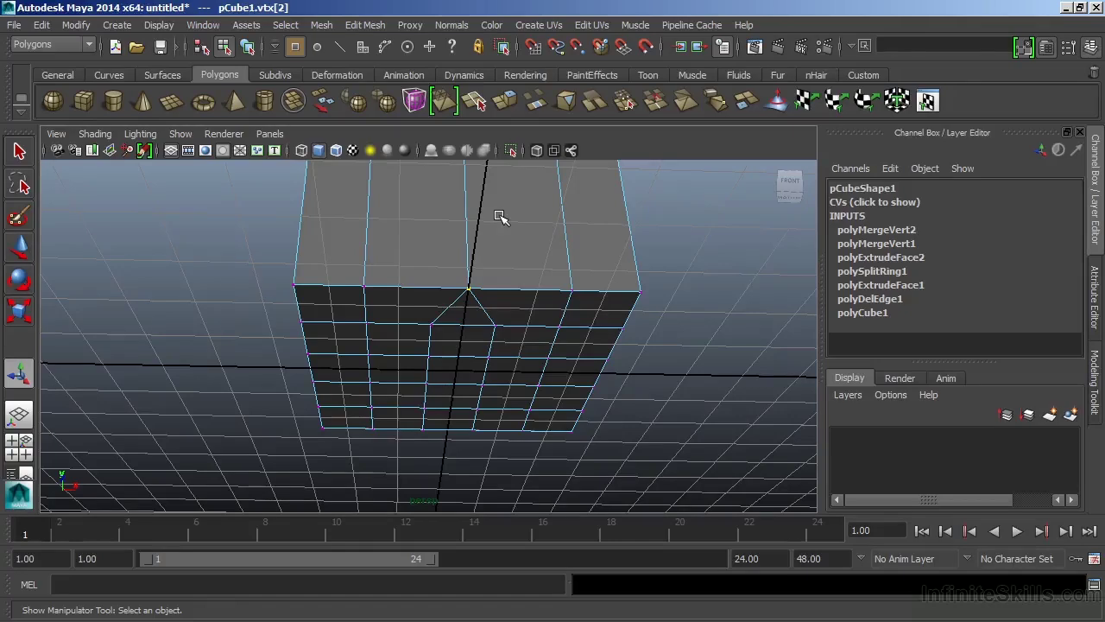
right_drag(503, 377, 505, 268)
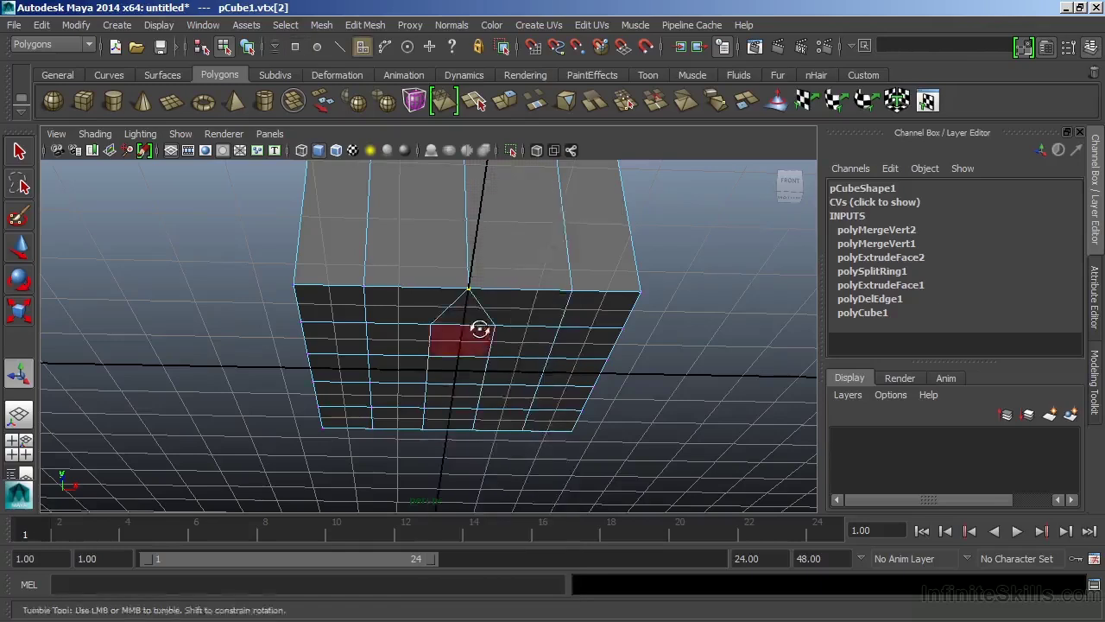
alt+drag(481, 320, 440, 453)
drag(196, 276, 710, 458)
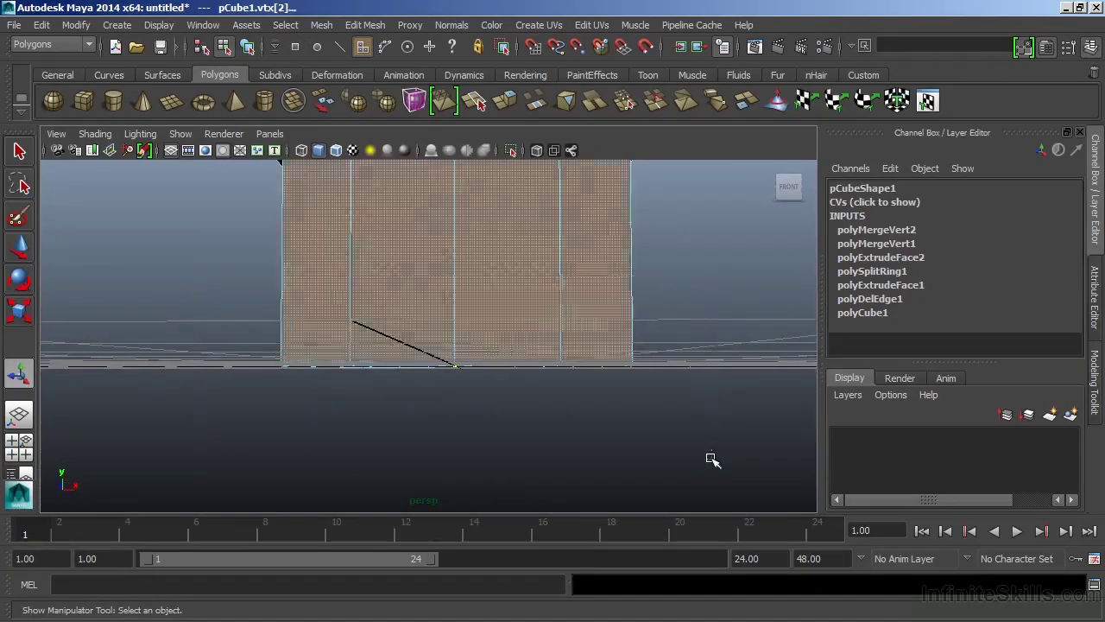
alt+drag(710, 404, 560, 423)
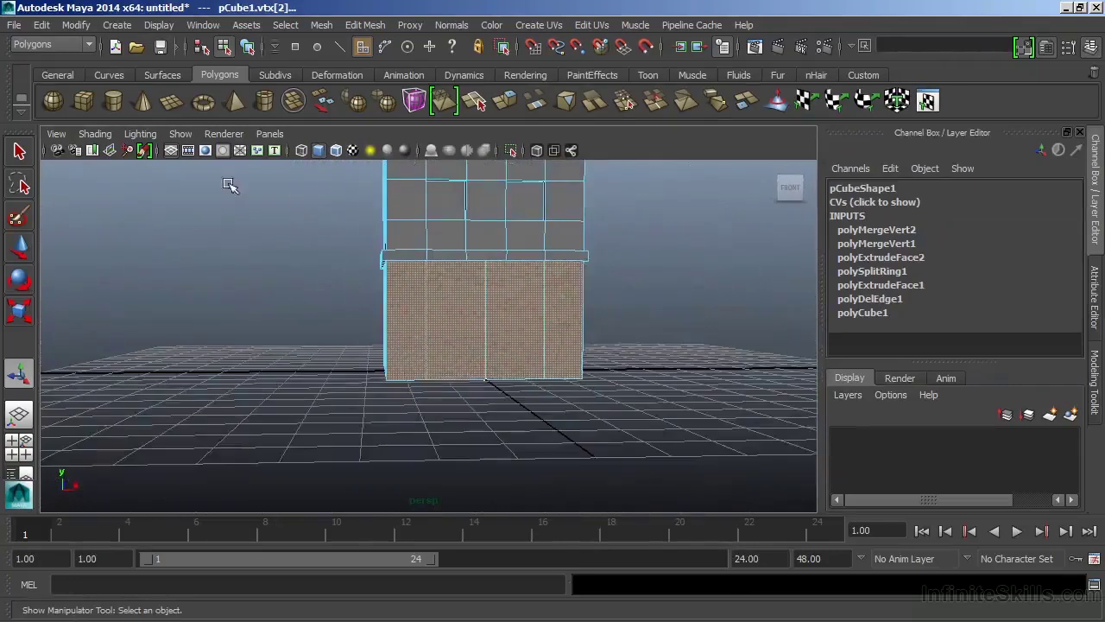
alt+drag(659, 401, 636, 351)
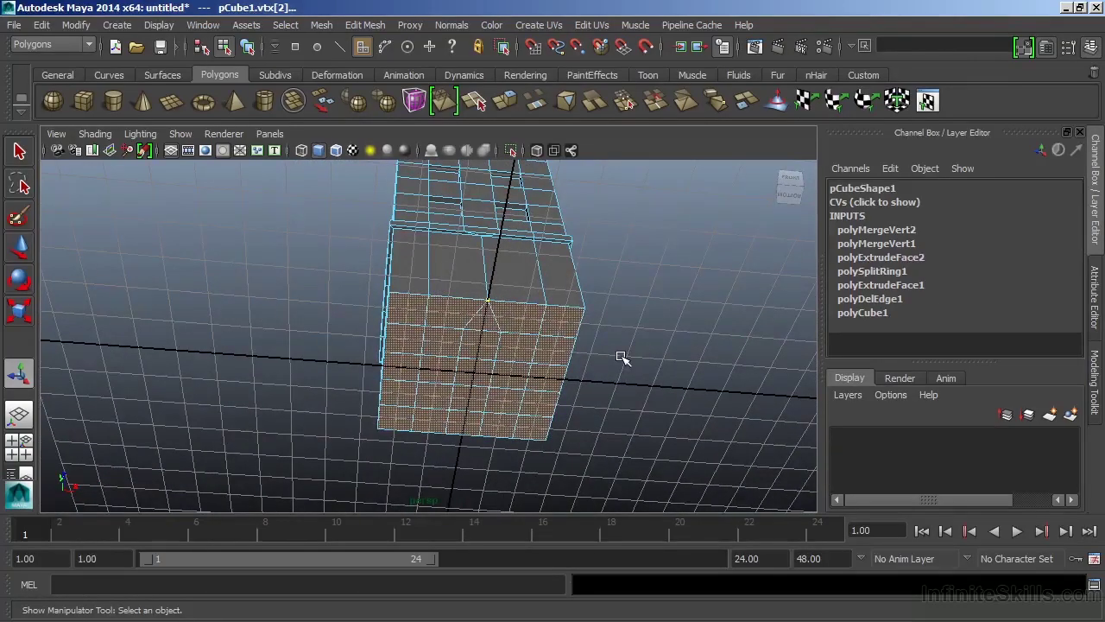
Select the four lower front faces, then clear the selection and return to face mode
click(622, 357)
alt+drag(619, 360, 587, 345)
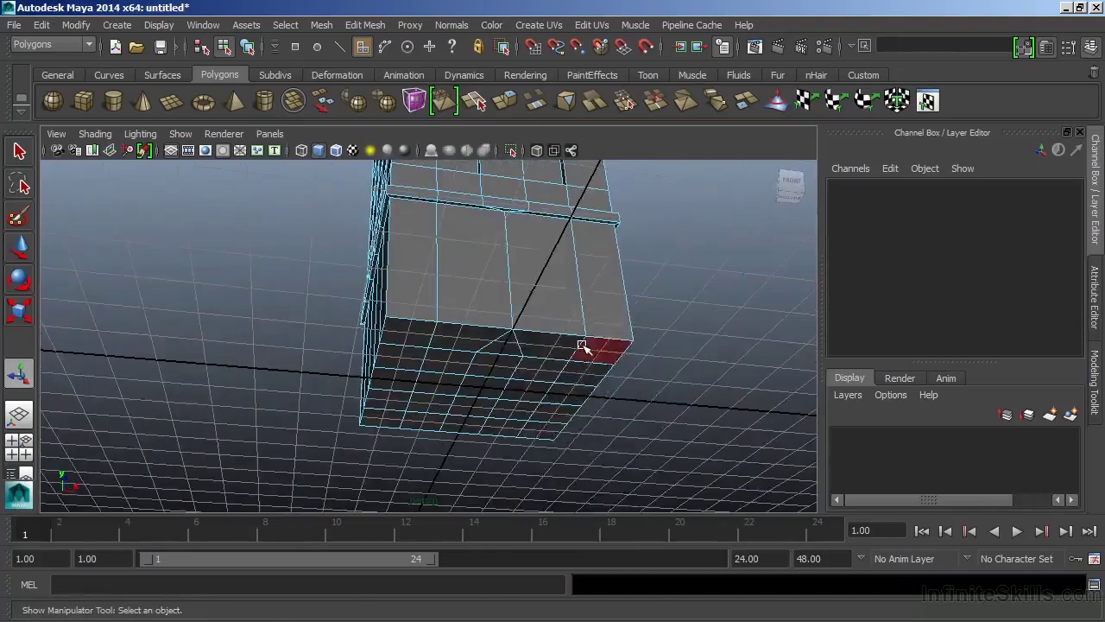
right_click(585, 345)
right_drag(585, 345, 466, 358)
alt+drag(467, 359, 403, 420)
drag(345, 285, 596, 345)
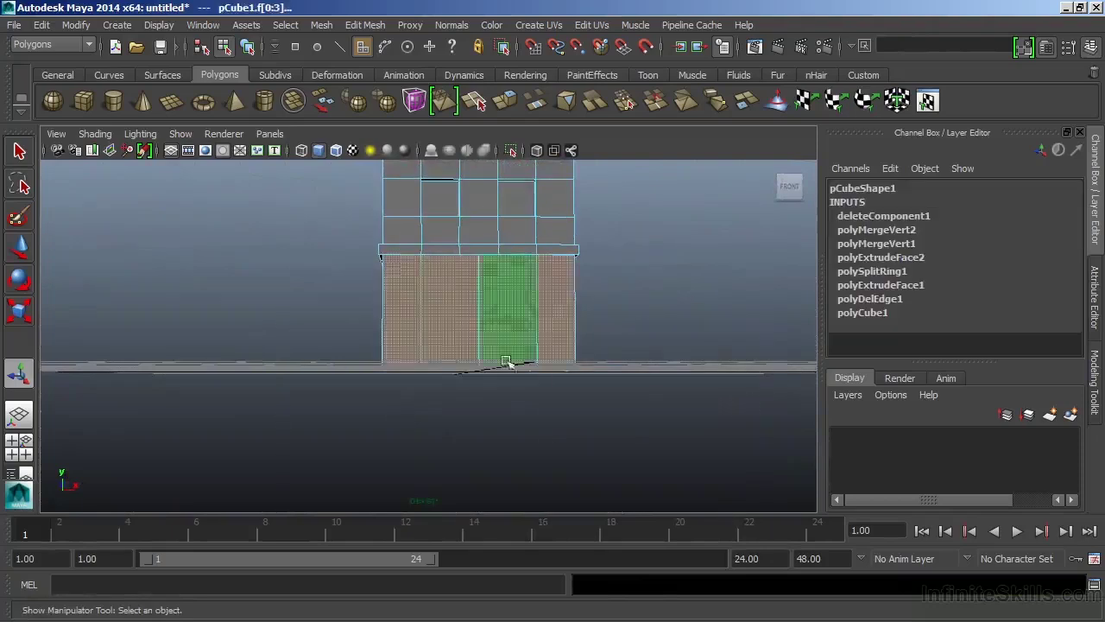
alt+drag(676, 328, 491, 426)
click(605, 271)
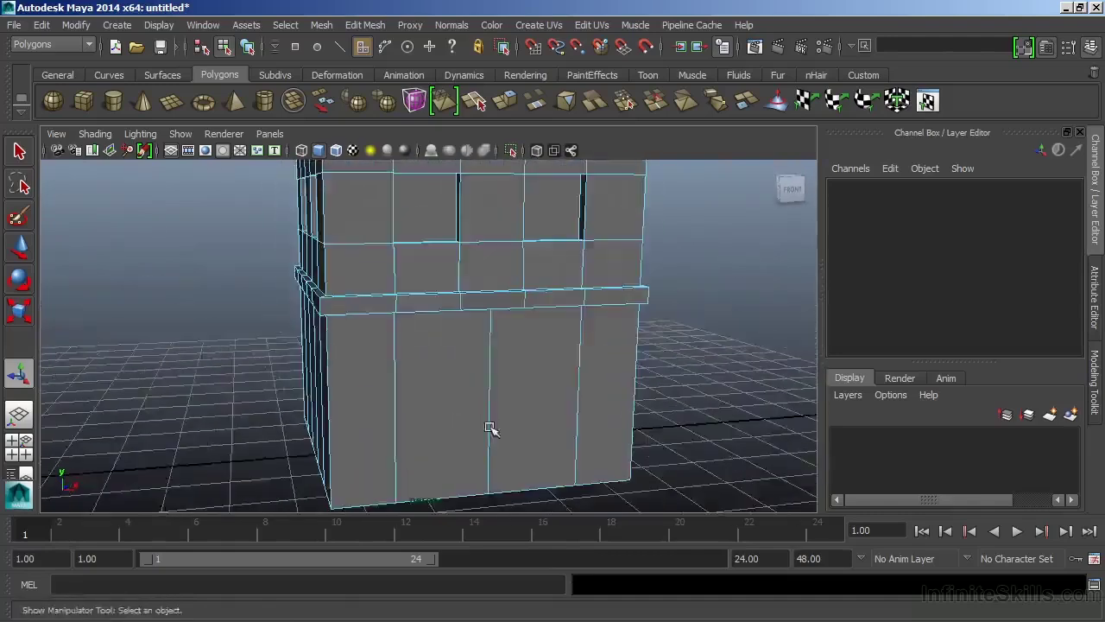
alt+middle_drag(491, 426, 525, 334)
right_drag(526, 228, 526, 268)
Extrude the two middle ground-storey front faces
click(515, 348)
shift+click(445, 353)
alt+drag(555, 334, 482, 354)
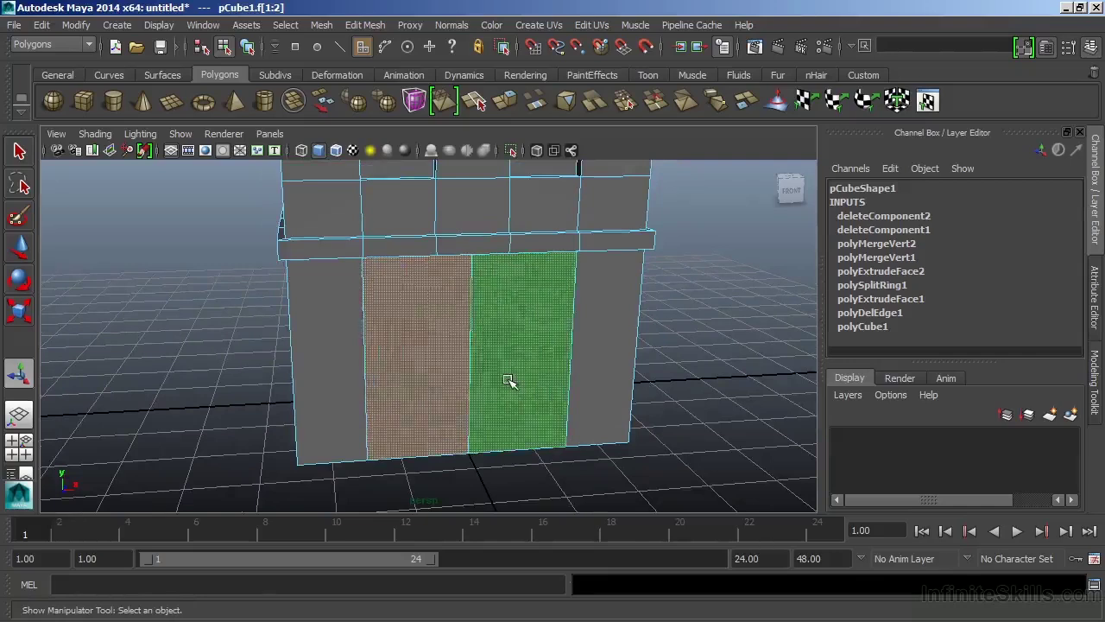
click(505, 110)
Scale the extruded face down, stretch it taller, and narrow it to door width
click(418, 285)
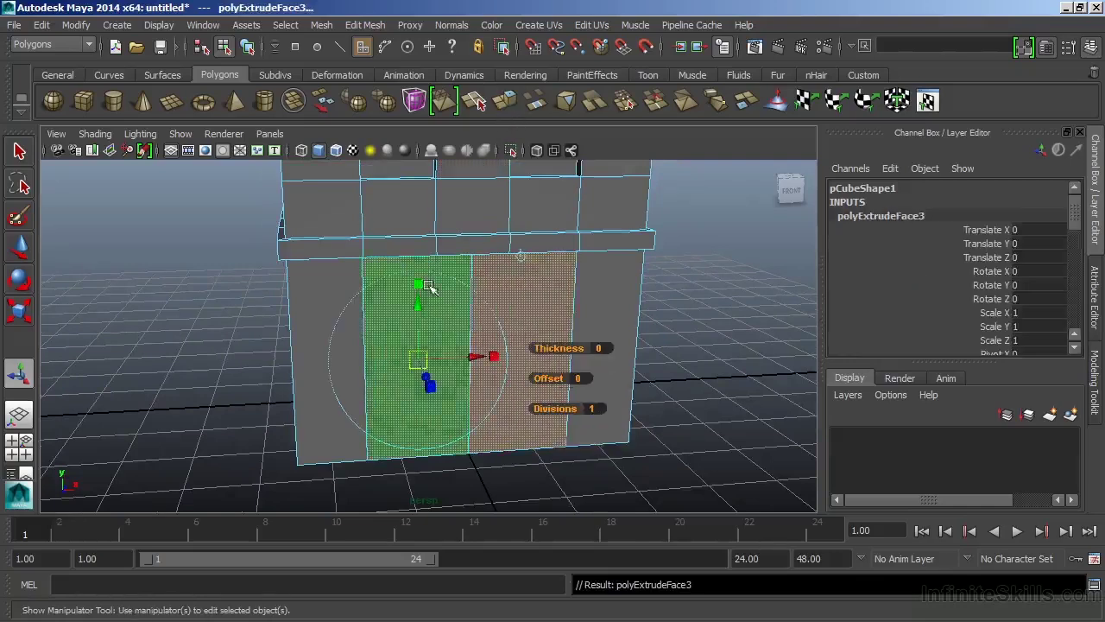
drag(414, 357, 395, 370)
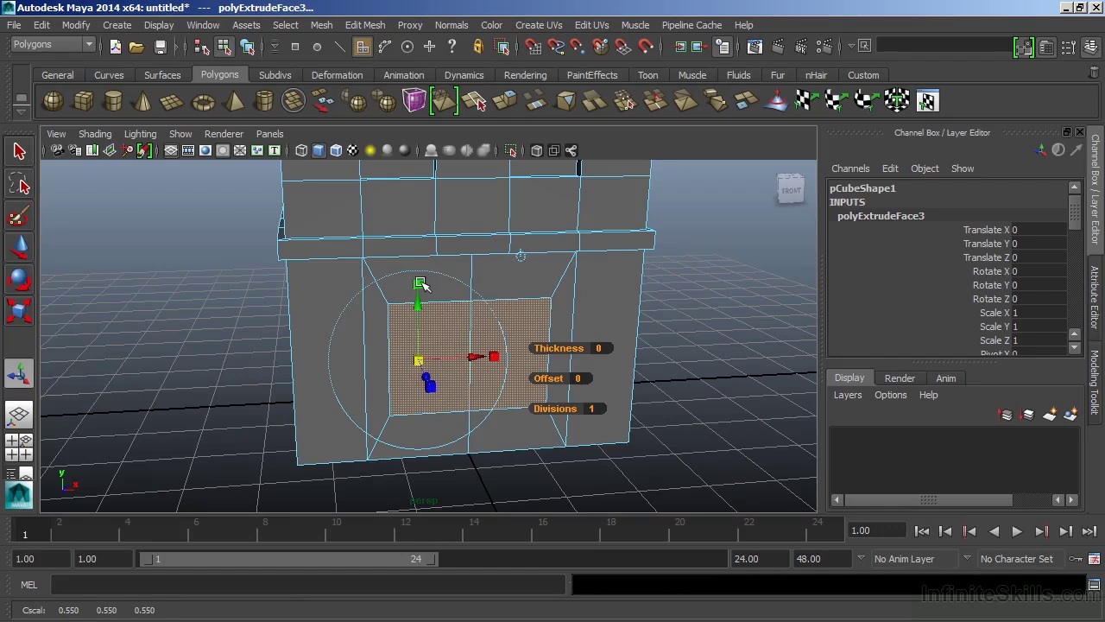
drag(420, 283, 422, 257)
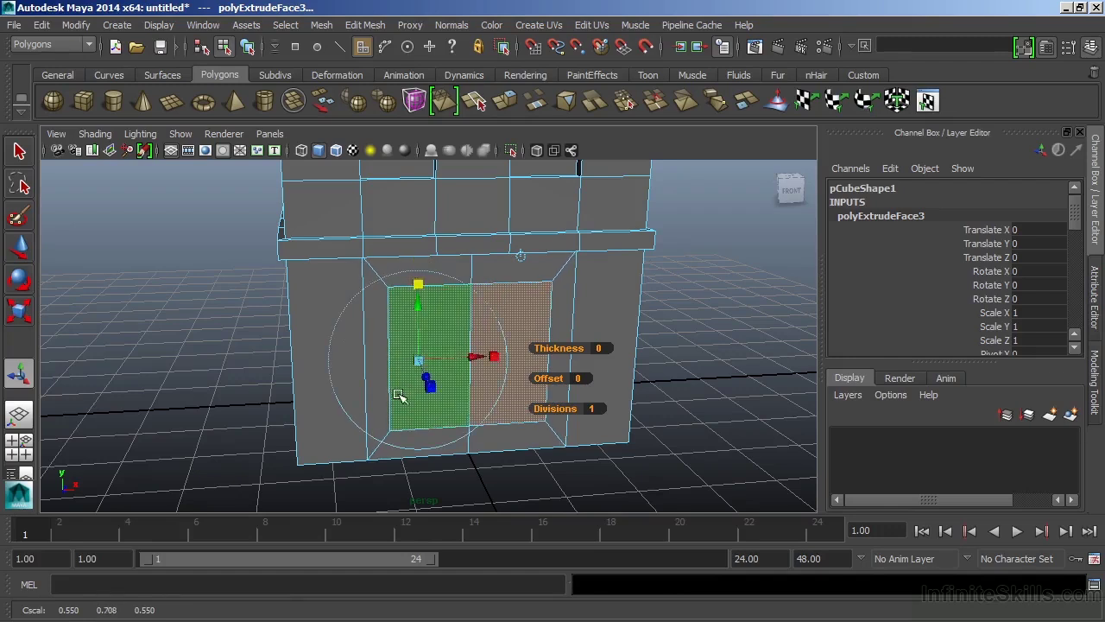
drag(418, 362, 395, 365)
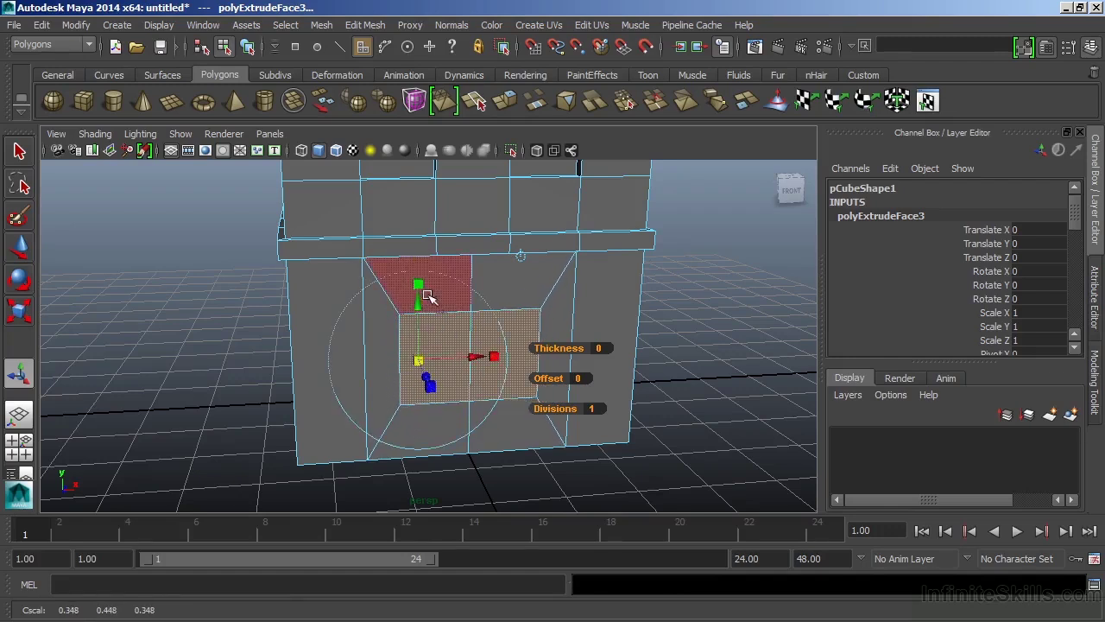
drag(426, 293, 420, 239)
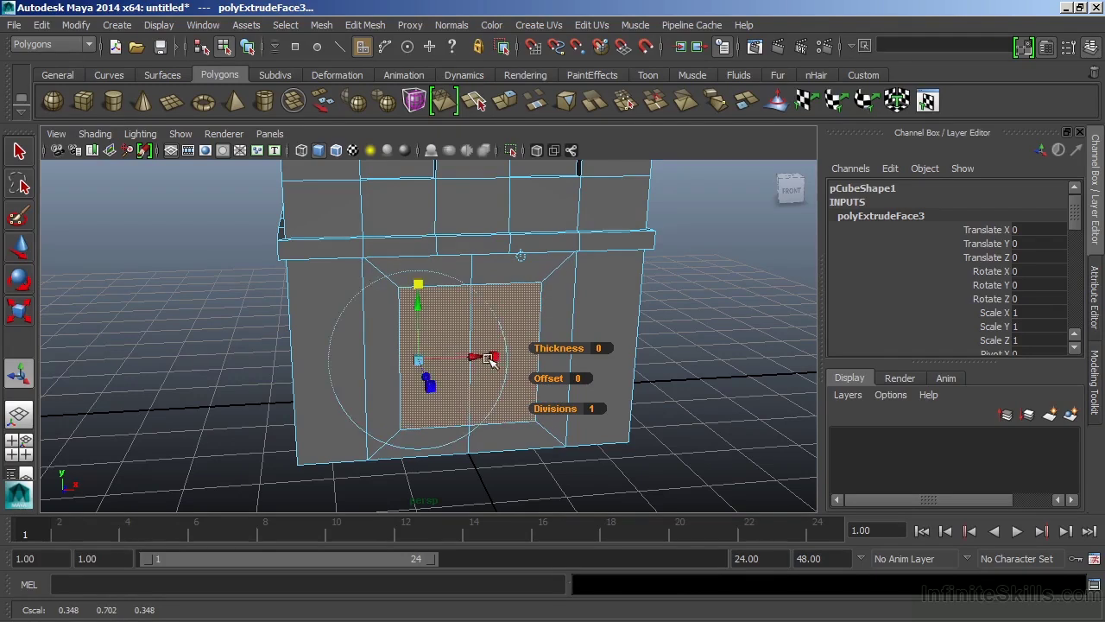
mouse_move(488, 359)
mouse_down()
mouse_move(457, 363)
mouse_move(483, 354)
mouse_up()
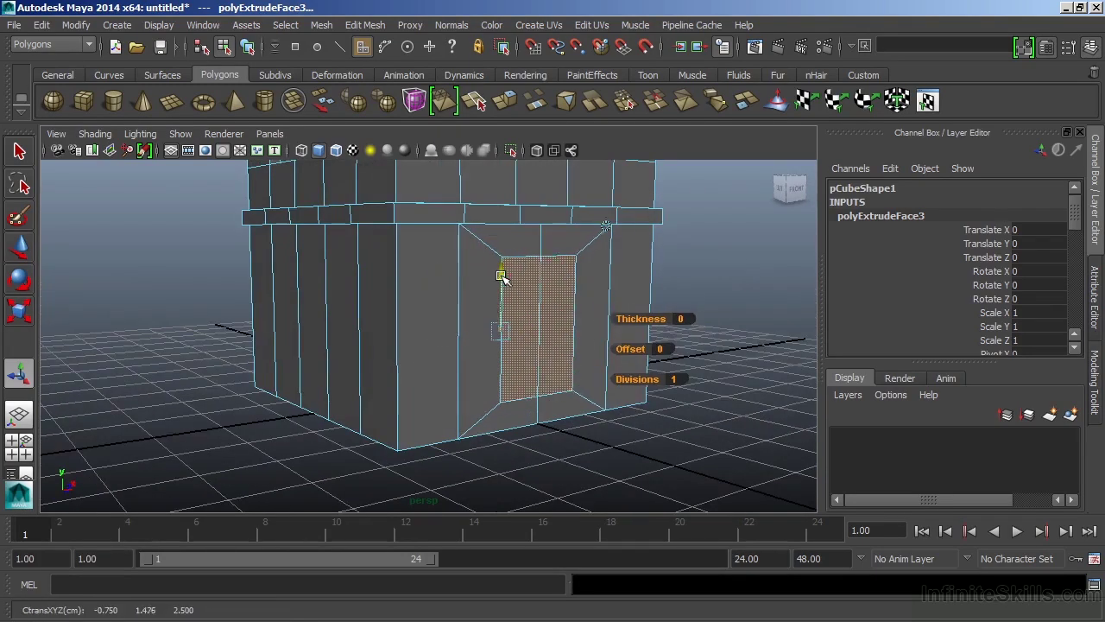
Shorten the door face and move it down toward the ground
key(t)
alt+drag(501, 276, 473, 274)
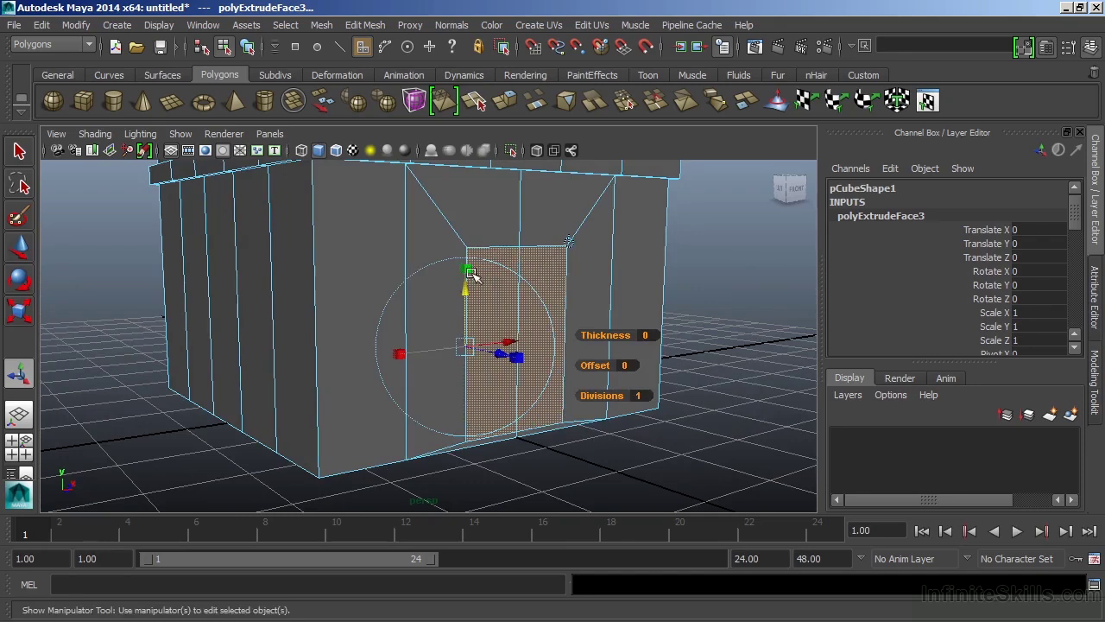
ctrl+drag(399, 354, 106, 387)
drag(461, 291, 458, 314)
alt+drag(574, 367, 443, 362)
alt+right_drag(443, 363, 646, 359)
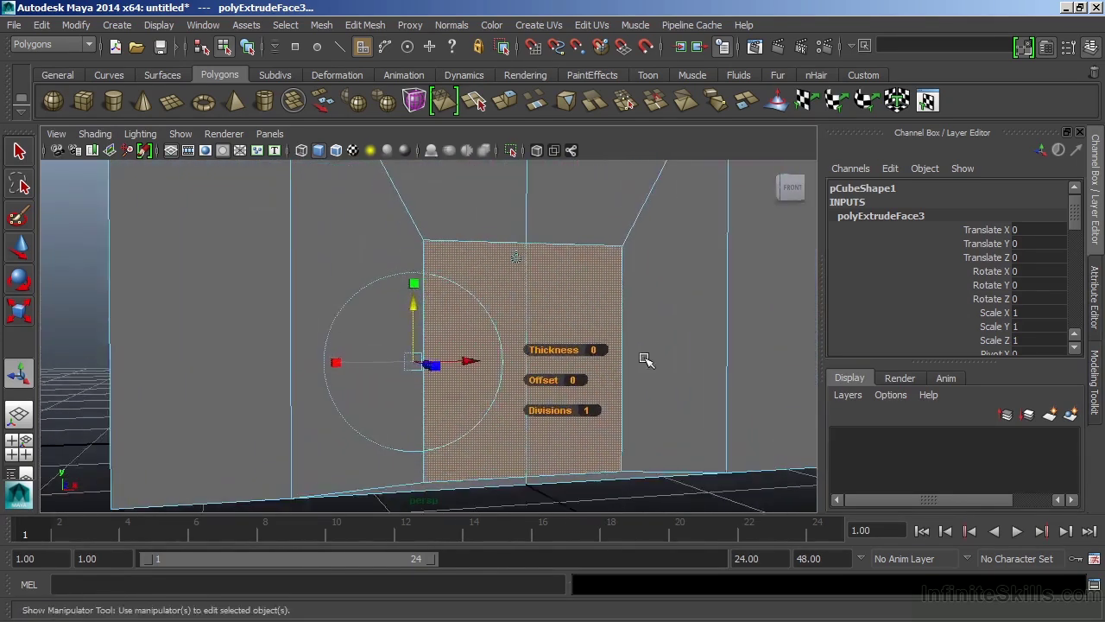
alt+drag(646, 359, 575, 414)
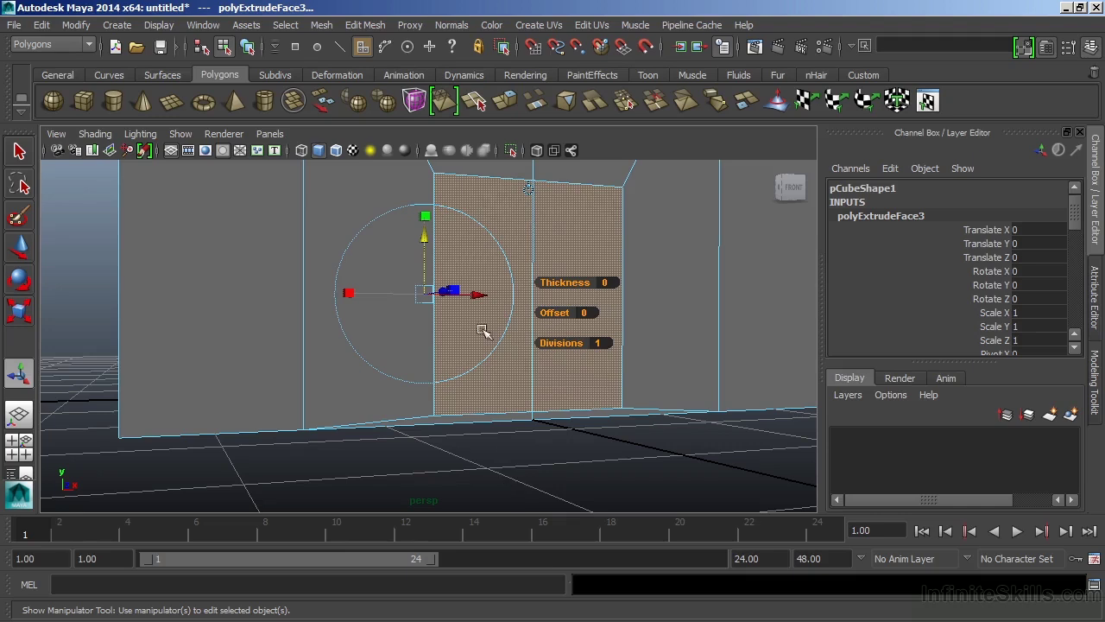
Extrude the door face again to recess it into the front wall
click(509, 101)
alt+drag(511, 328, 402, 439)
right_drag(562, 285, 639, 208)
Select the whole building block pCube1 and view it from above
click(562, 239)
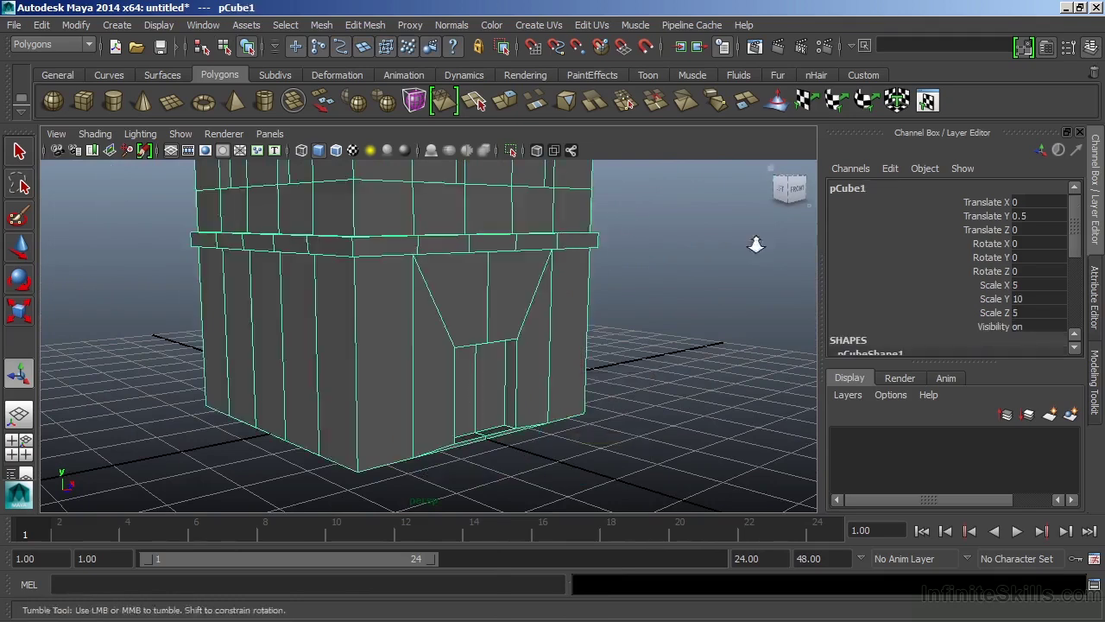
alt+drag(562, 239, 538, 365)
alt+right_drag(538, 365, 458, 343)
alt+drag(458, 343, 486, 365)
alt+right_drag(486, 365, 625, 365)
alt+drag(615, 344, 518, 383)
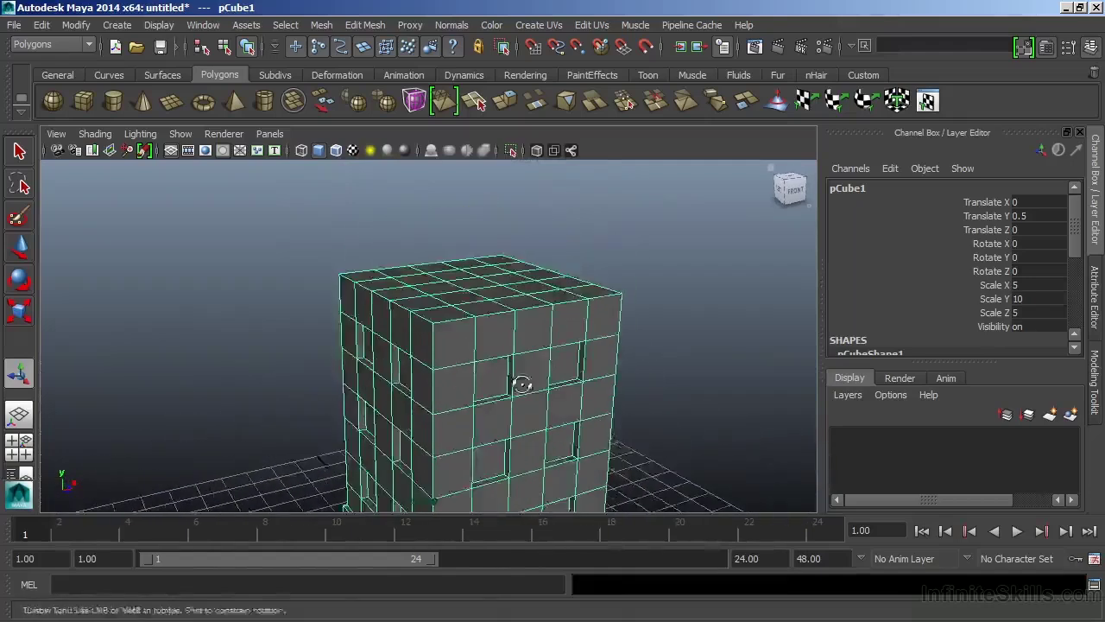
alt+right_drag(518, 383, 671, 345)
alt+drag(671, 346, 661, 353)
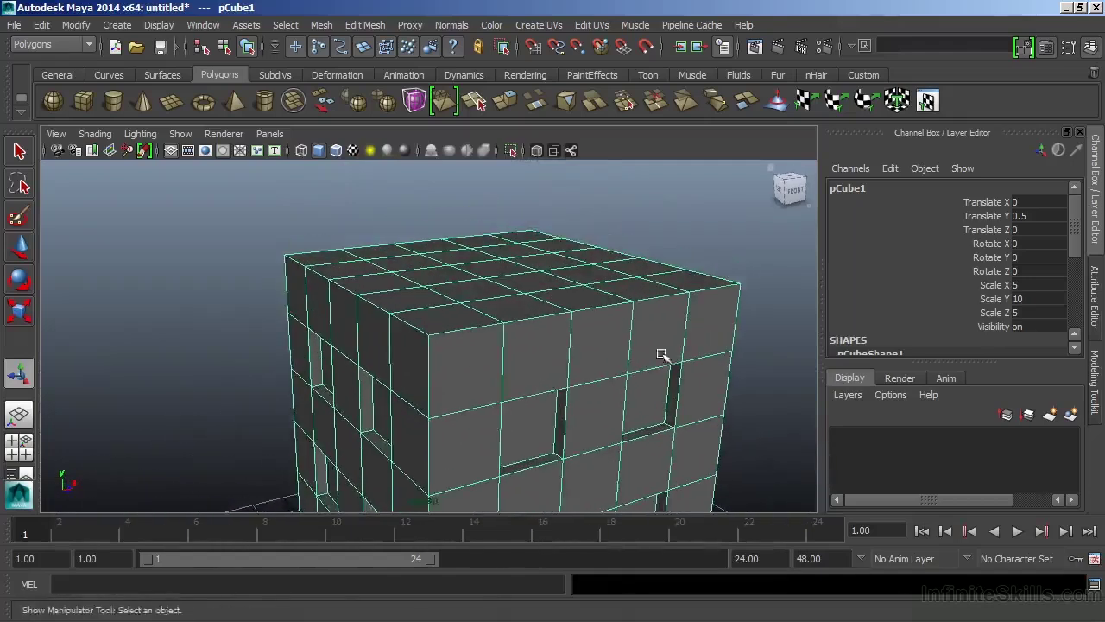
alt+drag(552, 262, 539, 253)
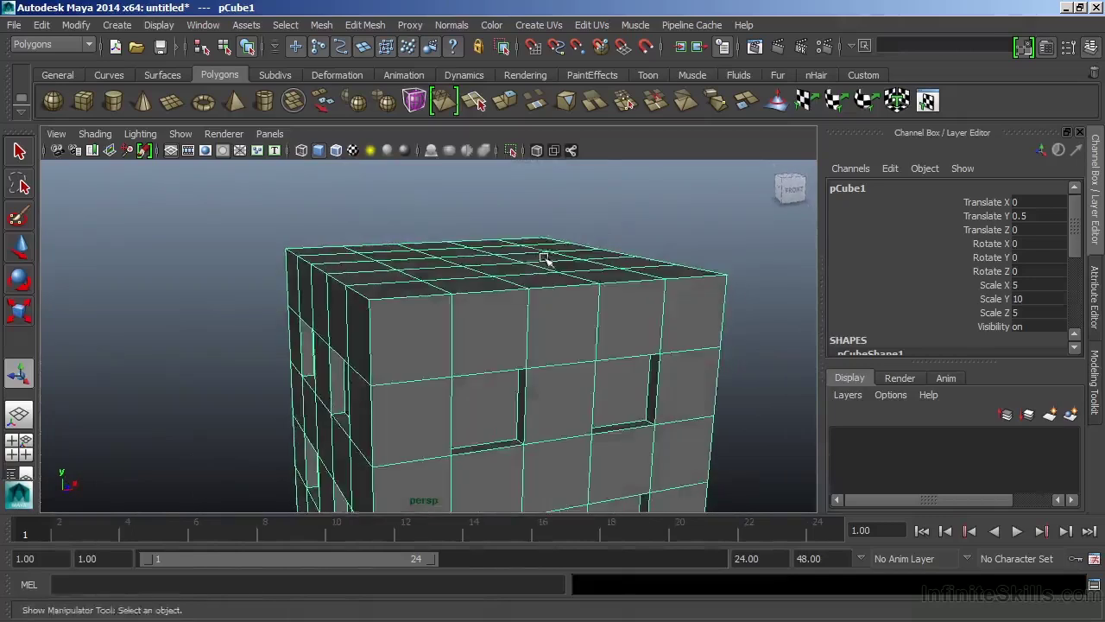
alt+right_drag(545, 259, 506, 259)
alt+drag(505, 259, 458, 308)
Select only the roof faces in face mode and extrude them
right_click(473, 281)
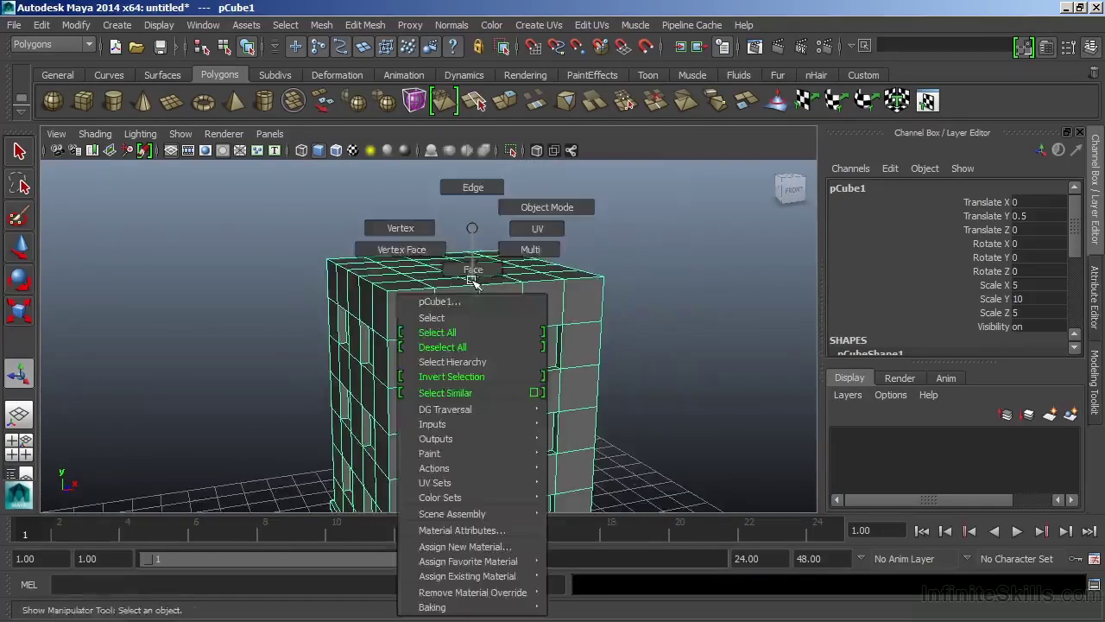
click(471, 267)
alt+drag(585, 347, 562, 334)
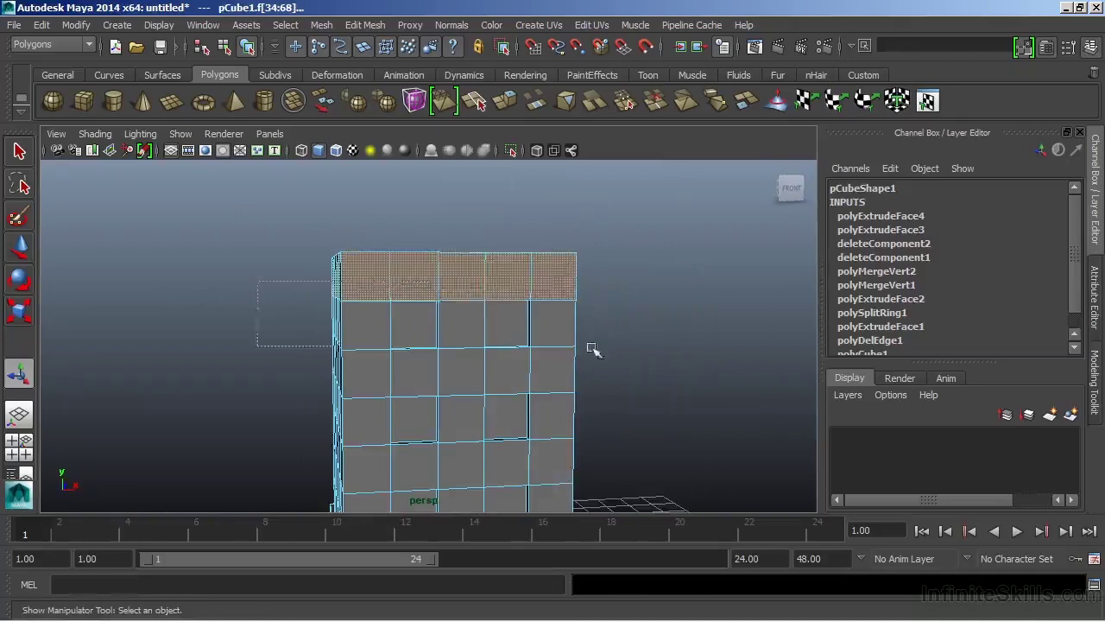
ctrl+drag(592, 348, 596, 350)
alt+drag(780, 385, 582, 400)
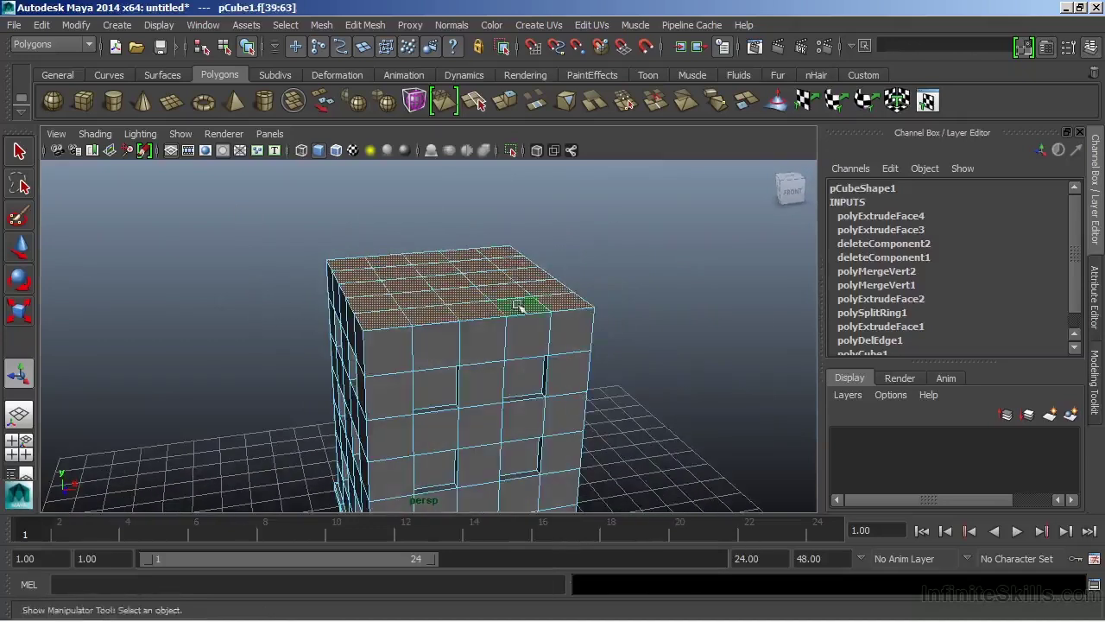
click(505, 102)
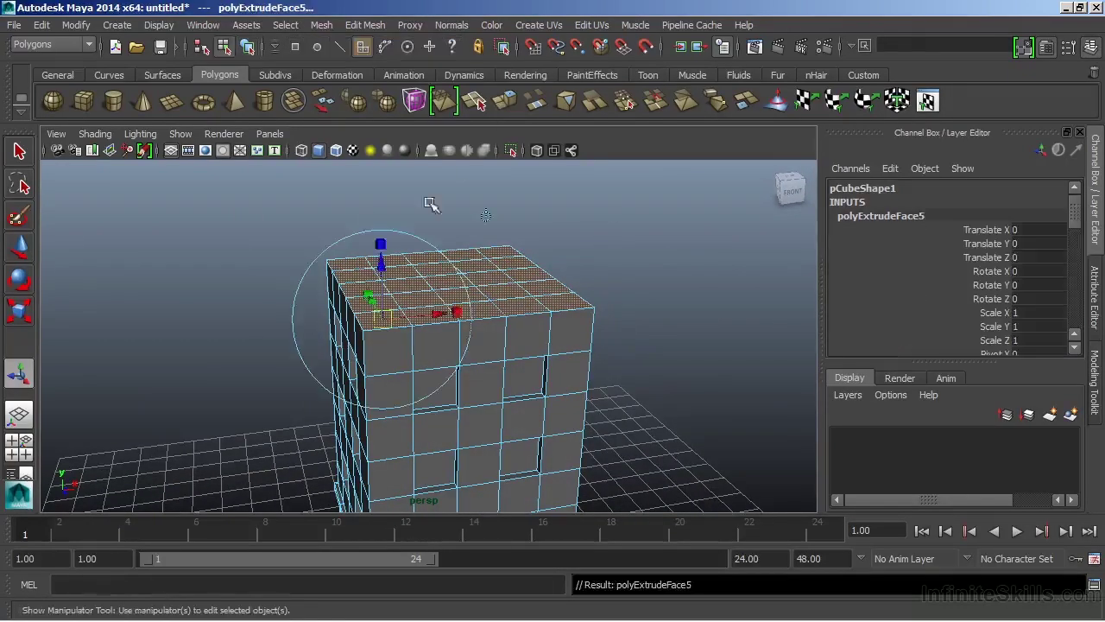
drag(361, 249, 380, 249)
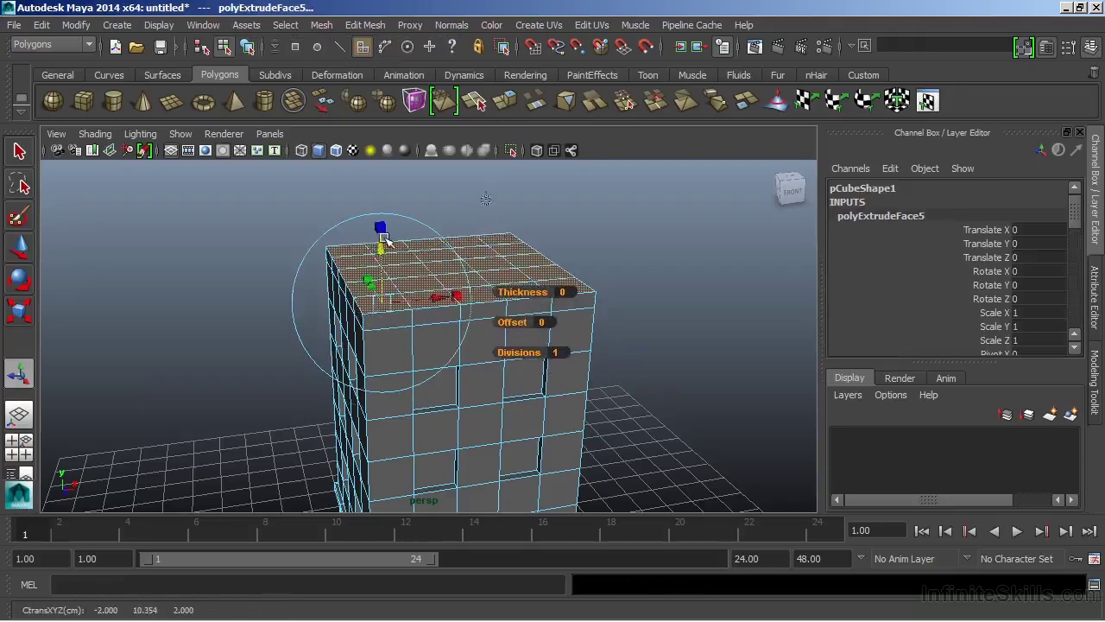
Extrude the roof again, scale it inward to leave a rim, then extrude and sink the centre
key(g)
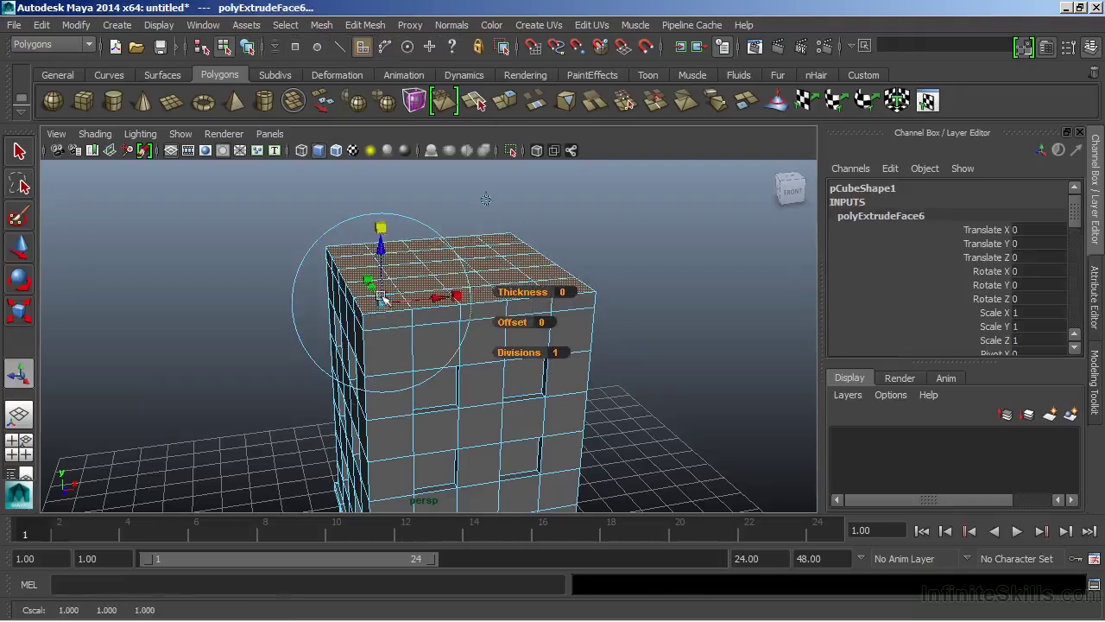
drag(385, 300, 316, 353)
alt+right_drag(316, 353, 498, 361)
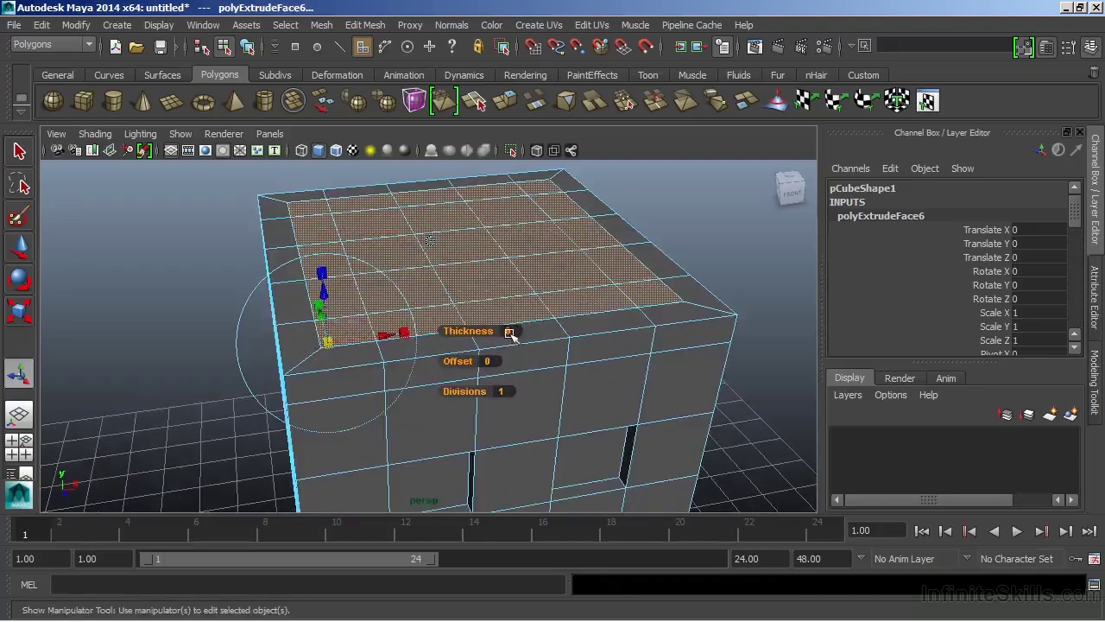
key(ctrl+e)
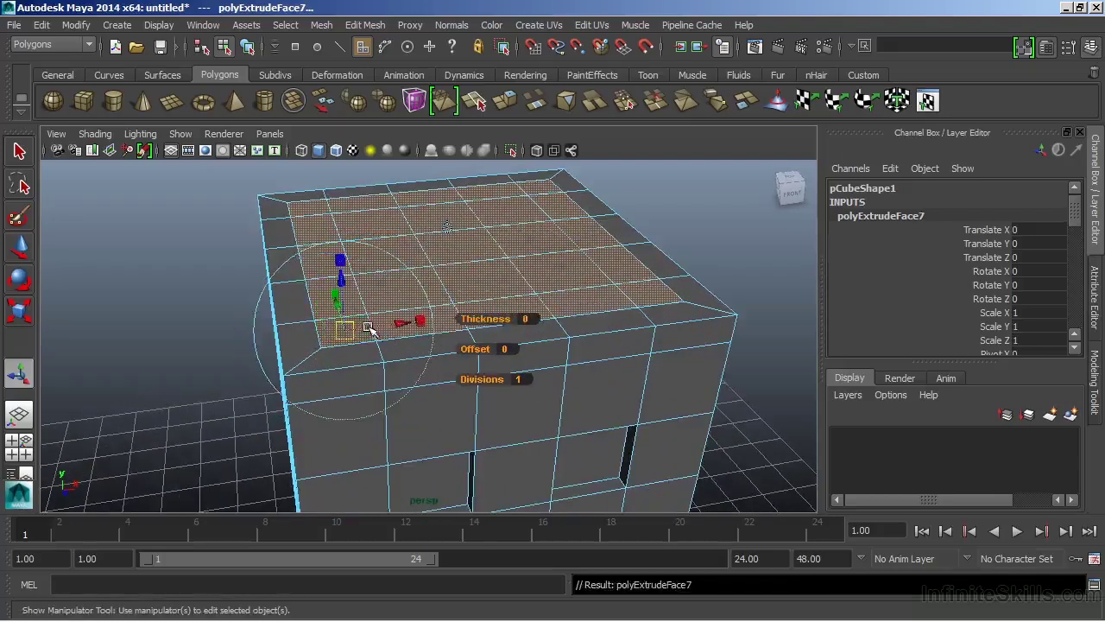
drag(351, 291, 462, 263)
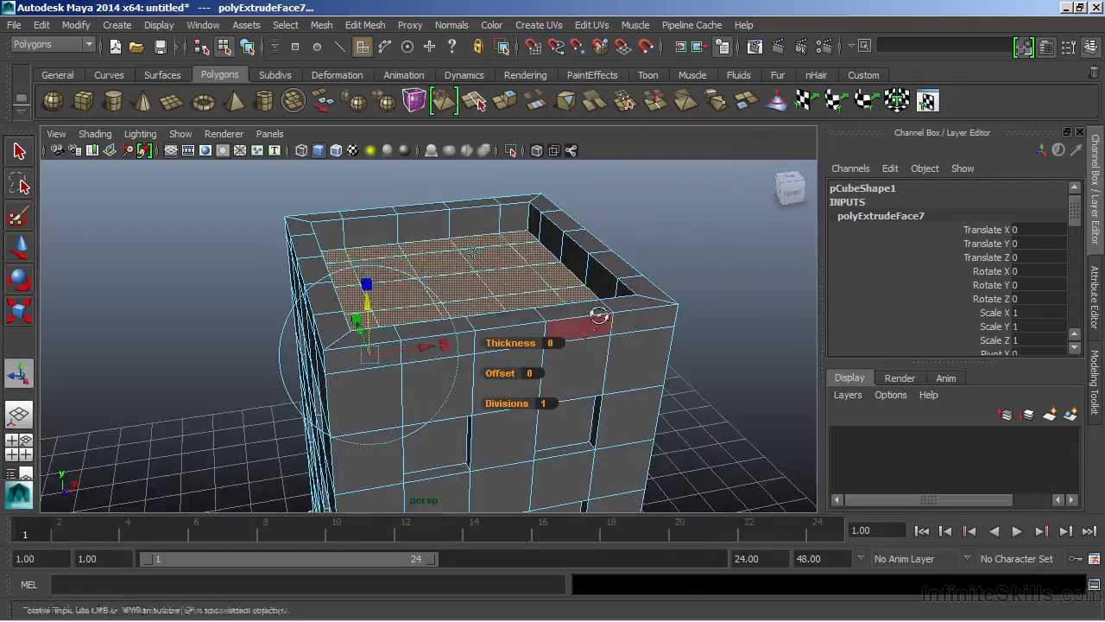
alt+drag(572, 321, 661, 267)
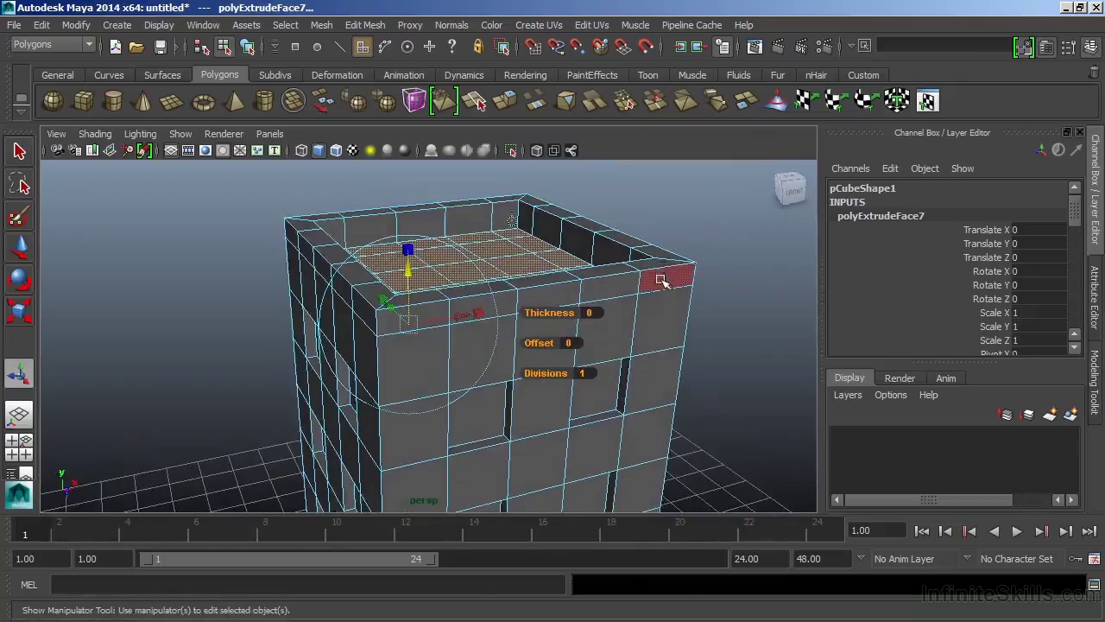
click(654, 276)
Ring-select the top wall band and extrude it outward with Thickness 0.2
double_click(618, 285)
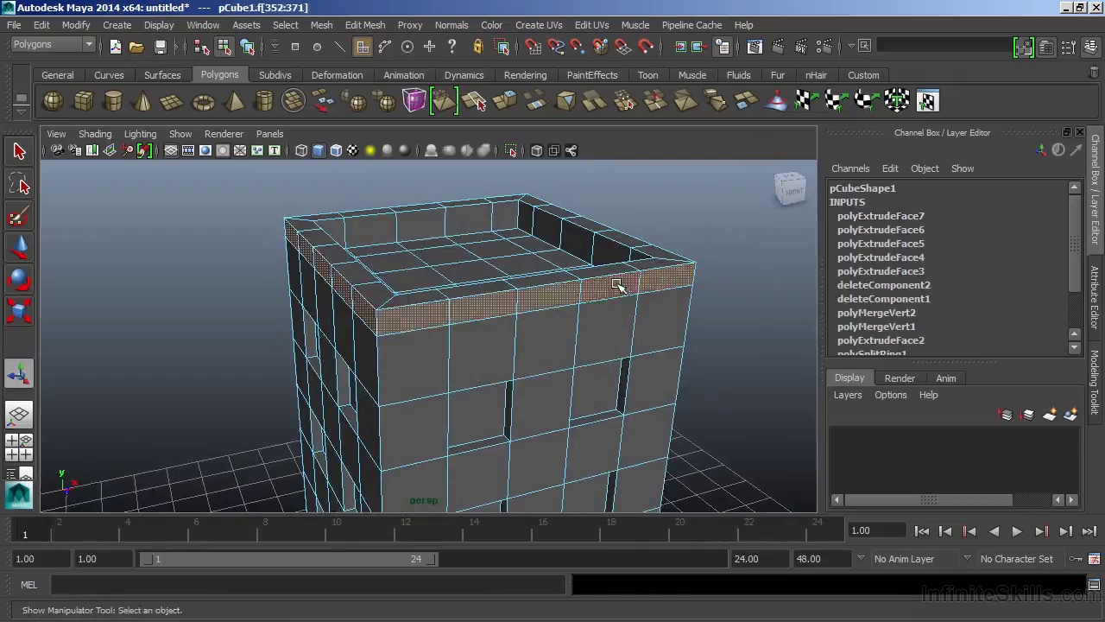
alt+drag(543, 354, 551, 304)
key(ctrl+e)
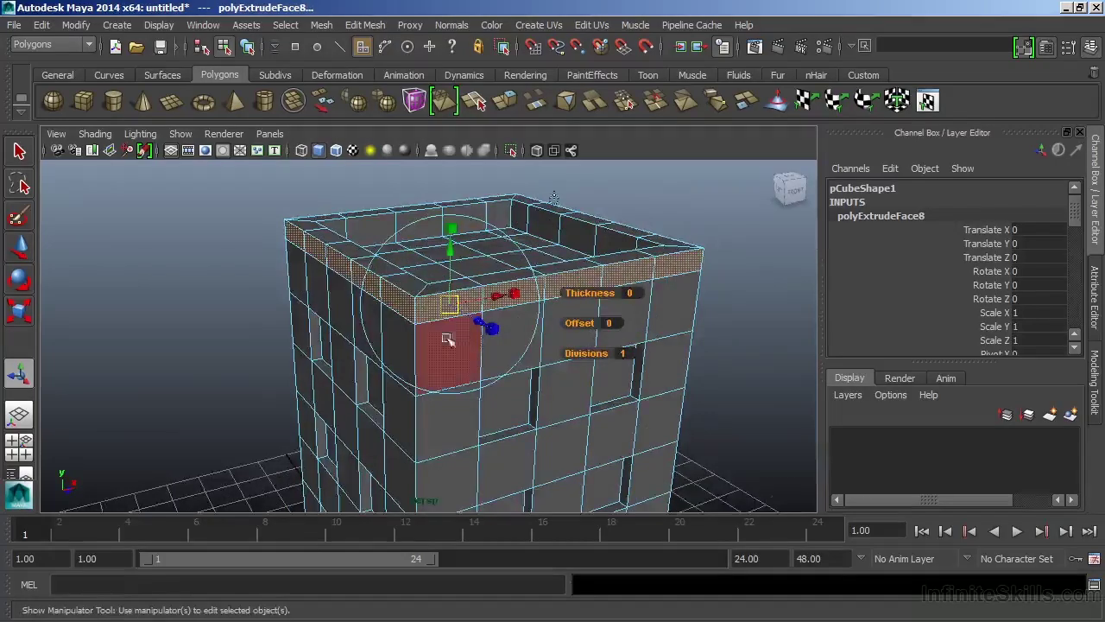
alt+drag(444, 345, 539, 354)
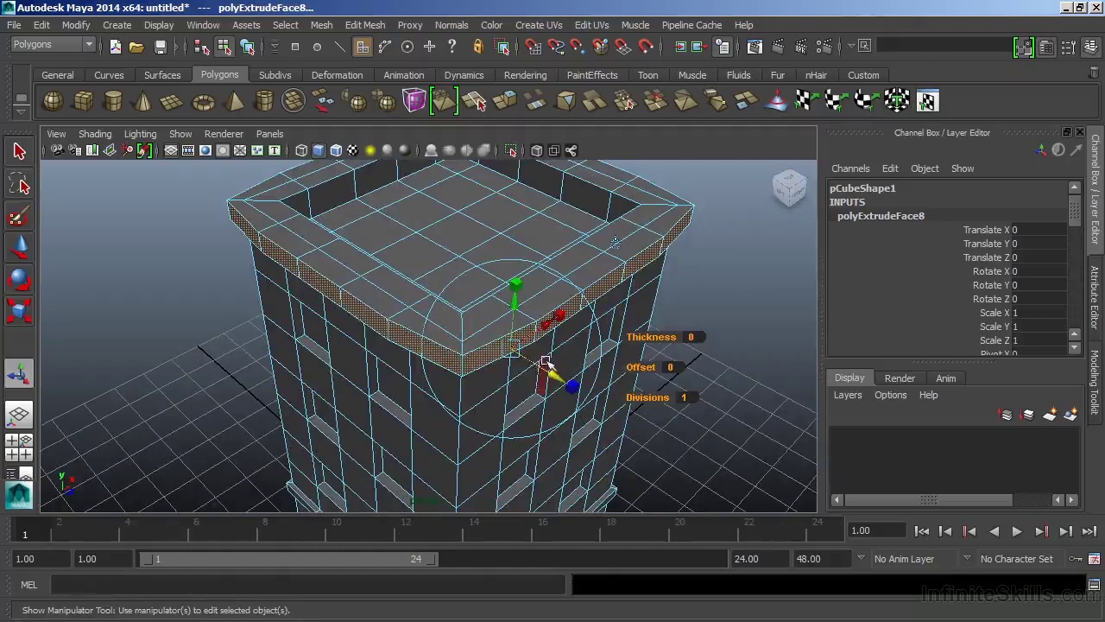
key(ctrl+z)
click(617, 323)
middle_drag(617, 323, 615, 321)
Return to object mode, select the whole building, and view the full tower
alt+drag(594, 228, 683, 367)
alt+right_drag(683, 368, 455, 374)
alt+drag(455, 375, 456, 251)
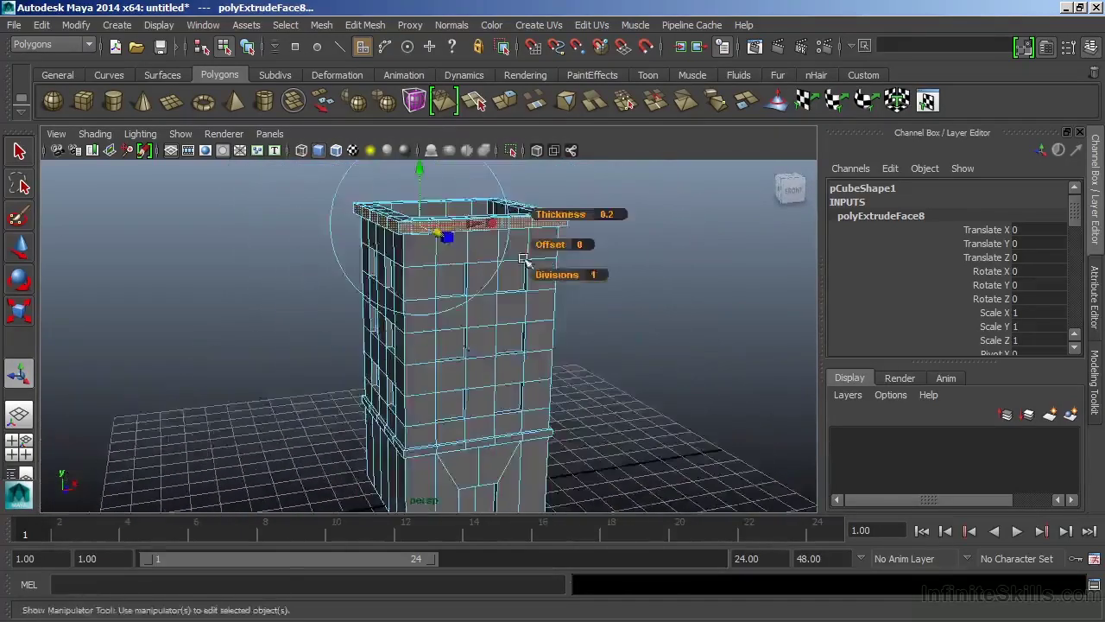
alt+right_drag(457, 251, 523, 291)
alt+middle_drag(523, 291, 643, 355)
alt+right_drag(643, 355, 760, 321)
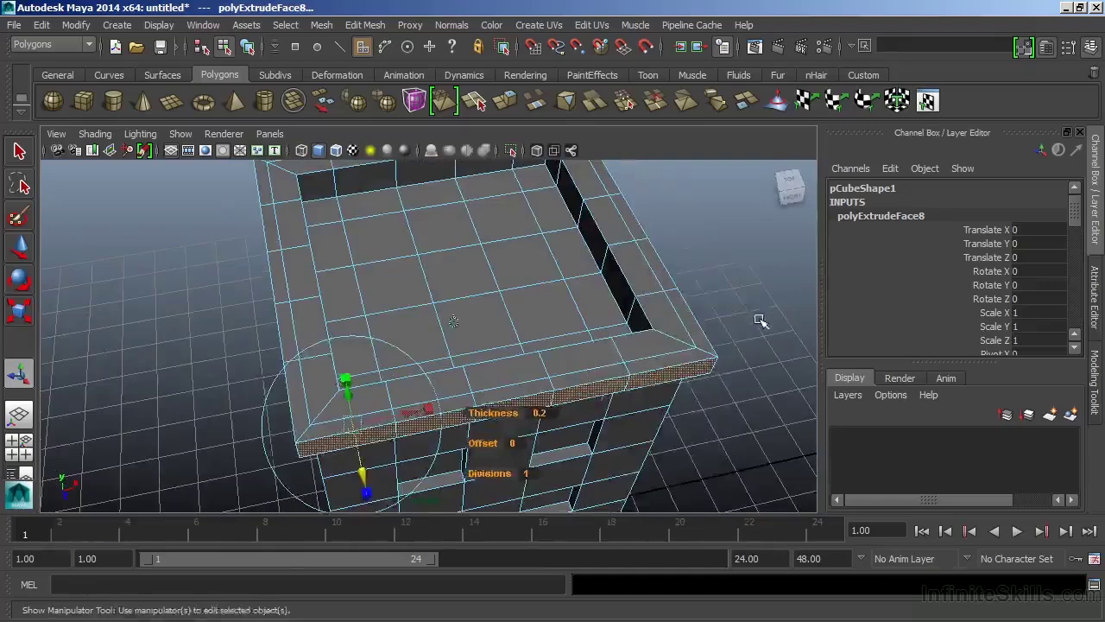
click(760, 320)
right_drag(670, 228, 748, 207)
click(686, 276)
alt+right_drag(686, 276, 530, 365)
alt+drag(530, 365, 523, 323)
alt+right_drag(523, 323, 570, 385)
alt+drag(570, 385, 569, 362)
Delete the building's construction history via Delete by Type > History
alt+right_drag(570, 363, 593, 272)
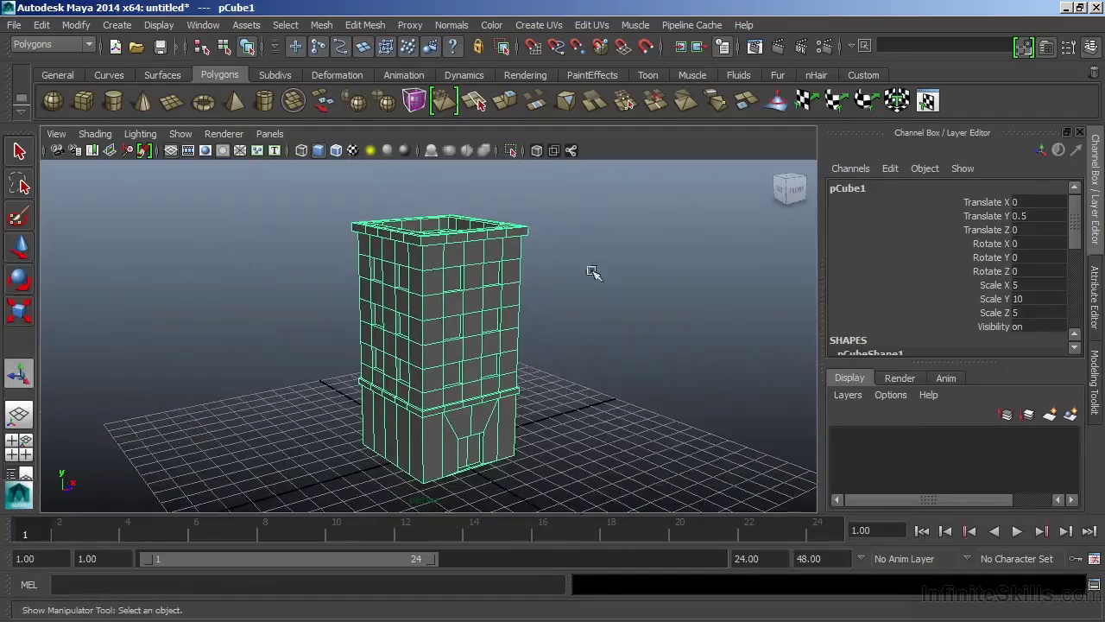
mouse_move(1077, 235)
mouse_down()
mouse_move(1076, 317)
mouse_move(1076, 252)
mouse_up()
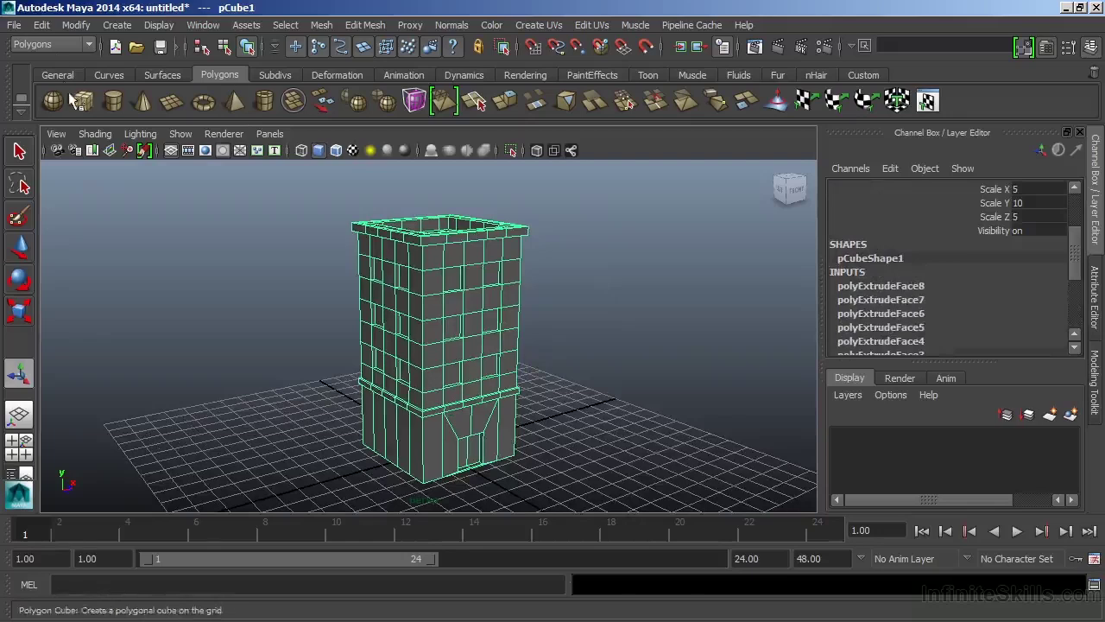
click(42, 26)
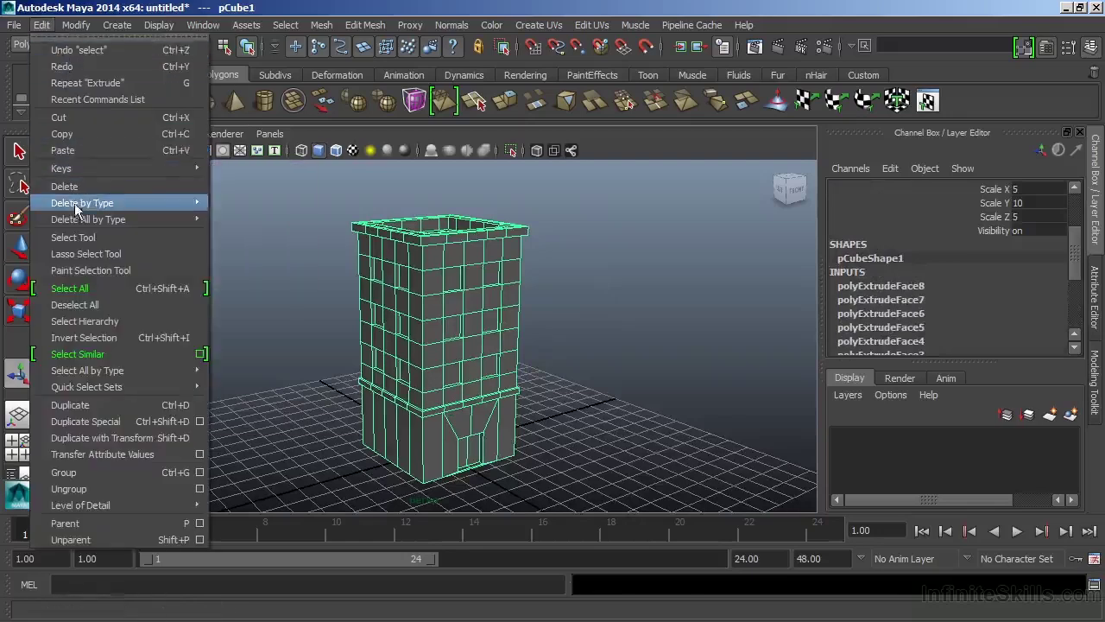
mouse_move(80, 205)
click(258, 213)
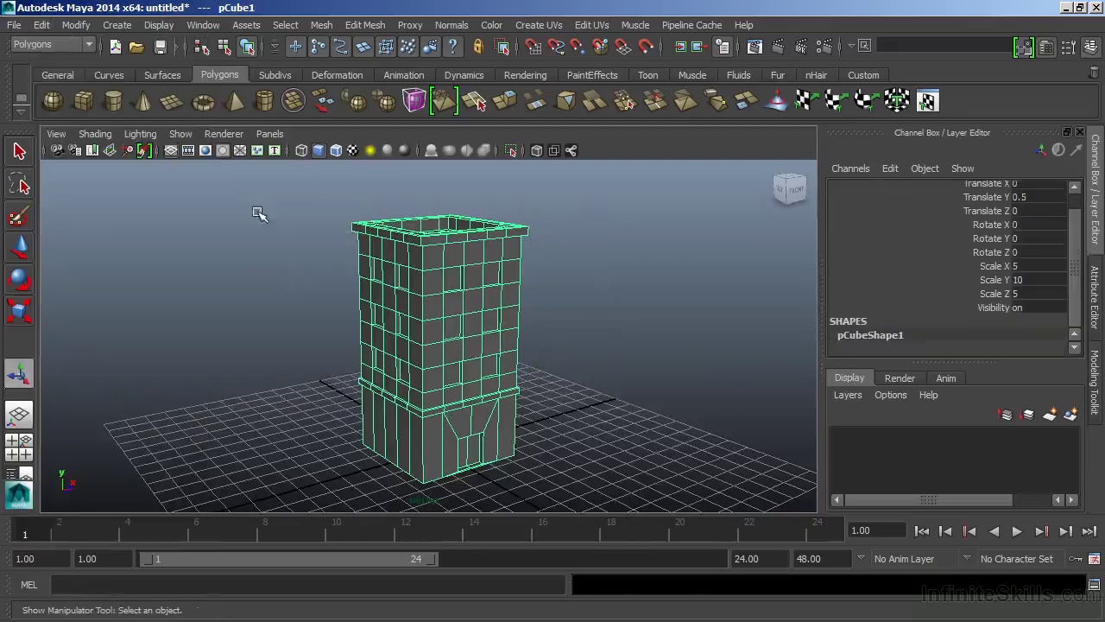
Freeze the building's transformations so its scale reads 1
click(1012, 266)
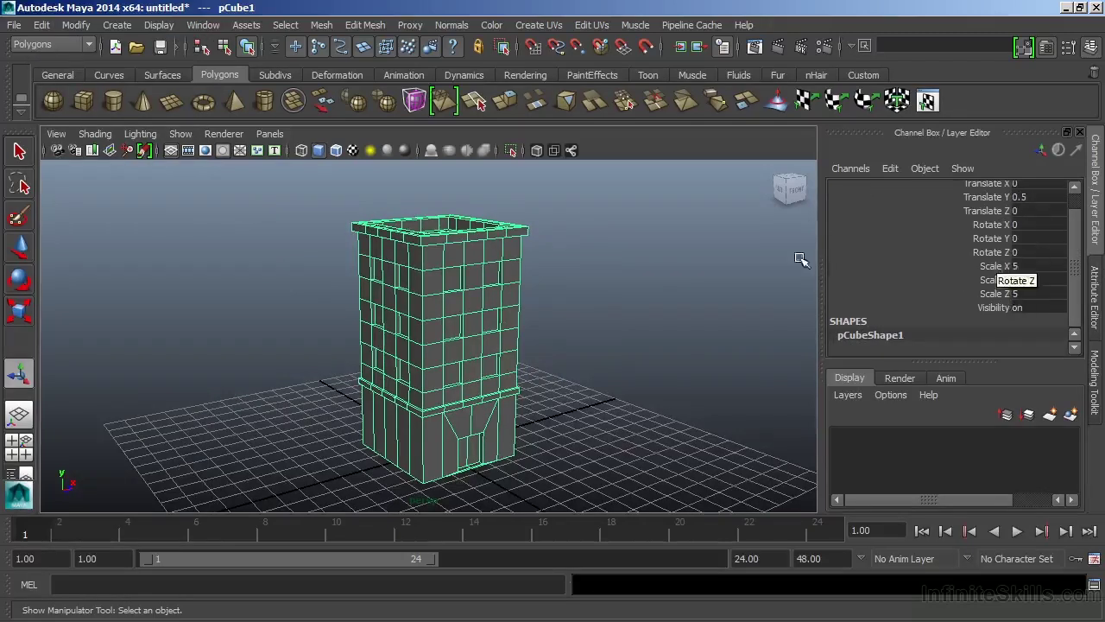
click(76, 25)
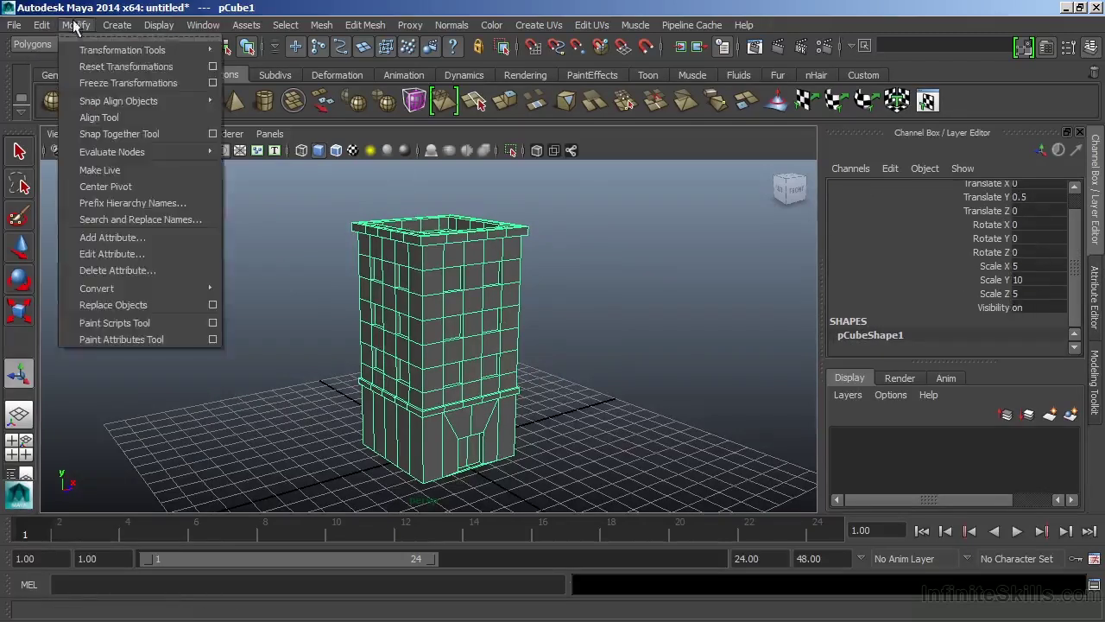
click(86, 83)
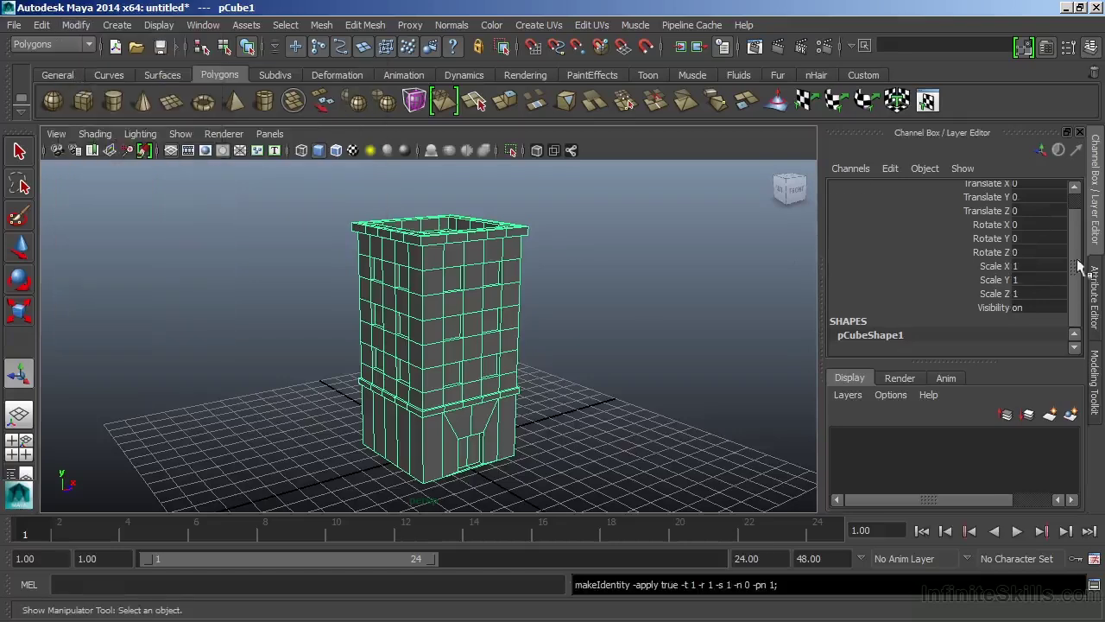
Rename pCube1 to 'building' in the Channel Box
scroll(1074, 233, up, 1)
double_click(862, 188)
text(building)
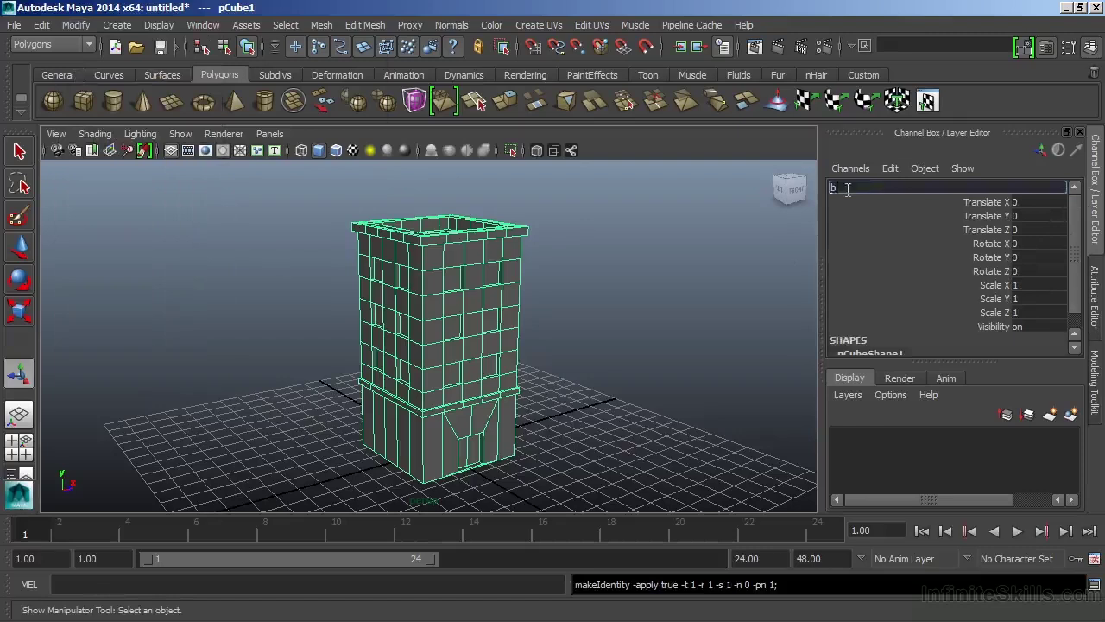